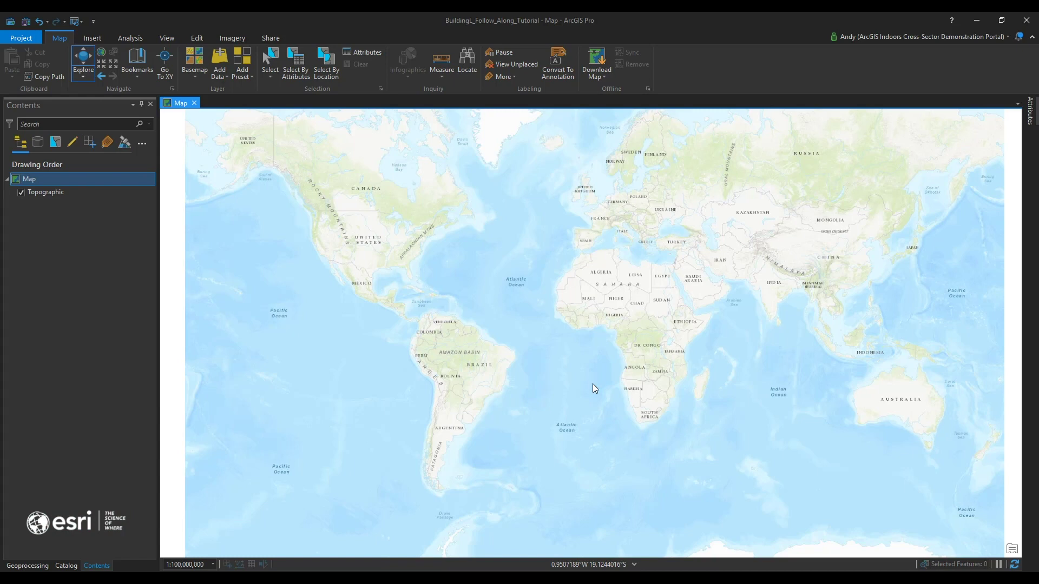
# - Set the map's XY coordinate system to NAD 1983 (2011) StatePlane California V FIPS 0405 (Meters)
pyautogui.rightClick(119, 180)
pyautogui.click(177, 359)
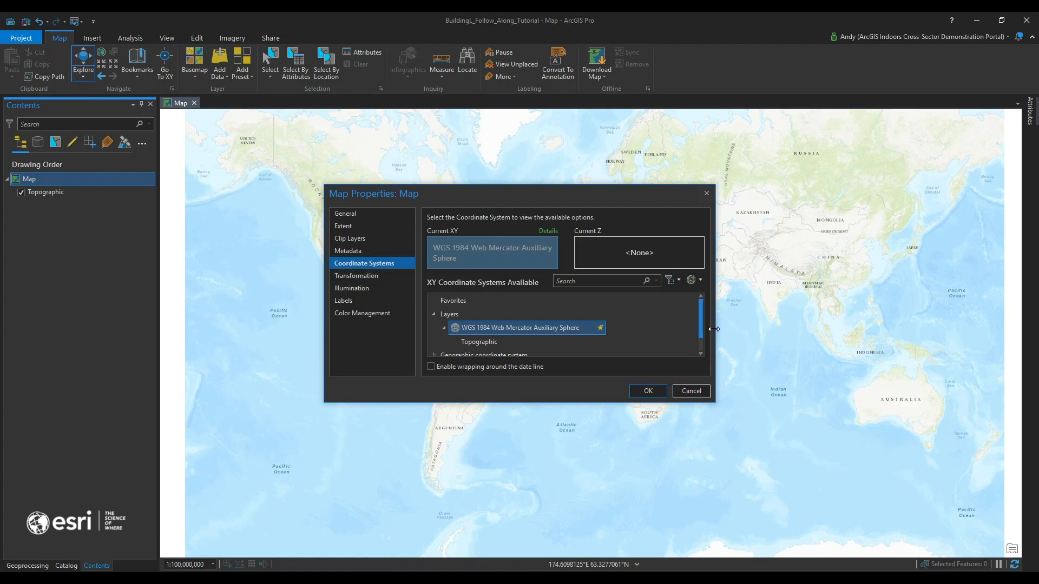
pyautogui.scroll(-2, 699, 330)
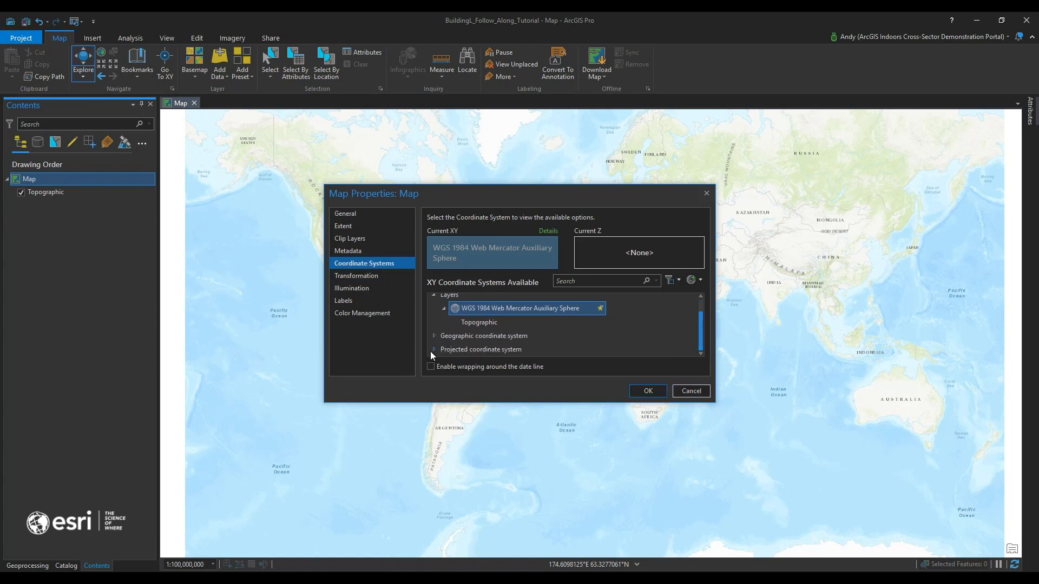
pyautogui.doubleClick(470, 350)
pyautogui.moveTo(703, 310); pyautogui.dragTo(700, 334)
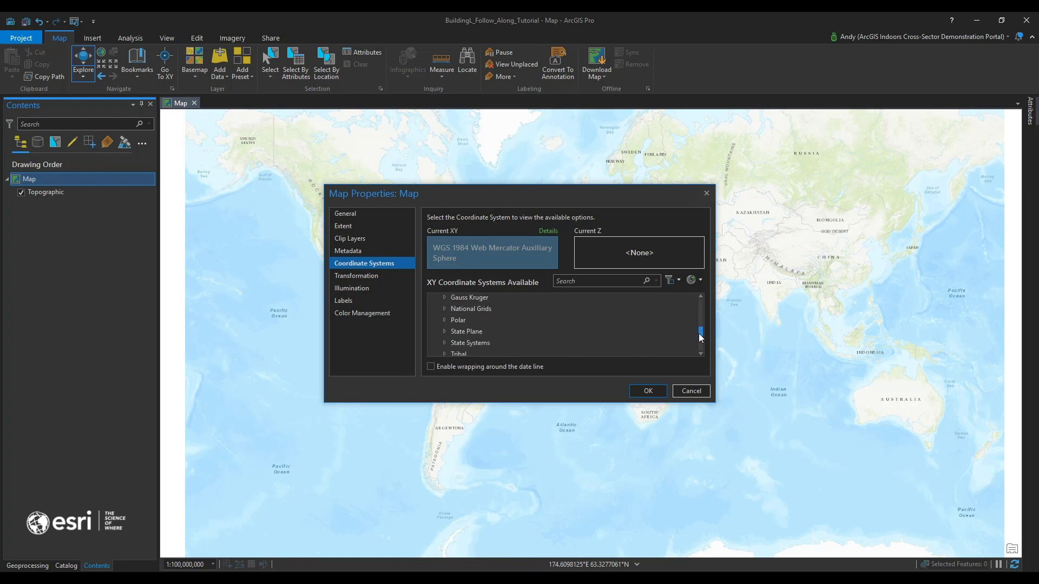
pyautogui.click(446, 331)
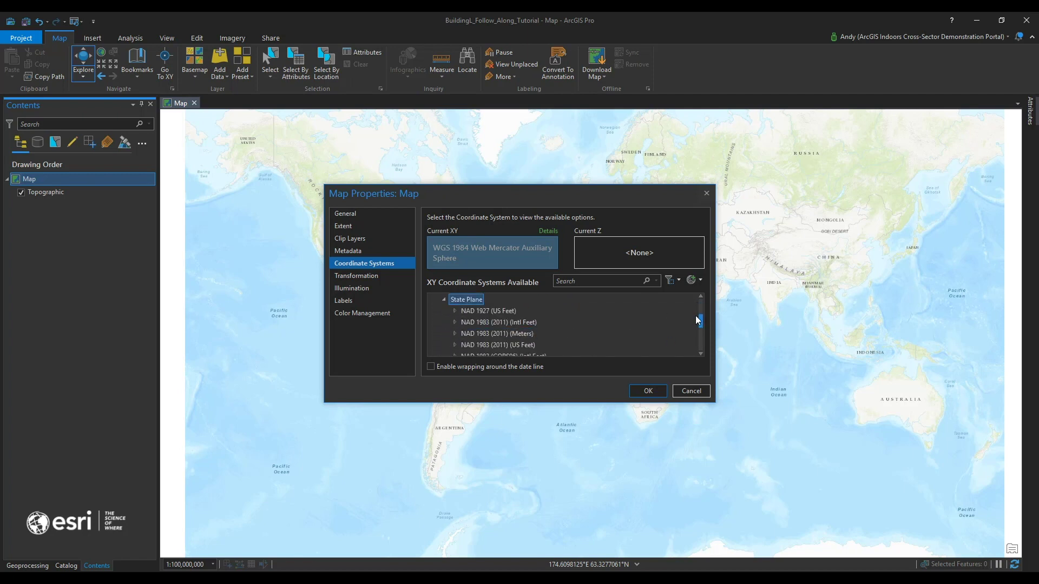
pyautogui.click(455, 333)
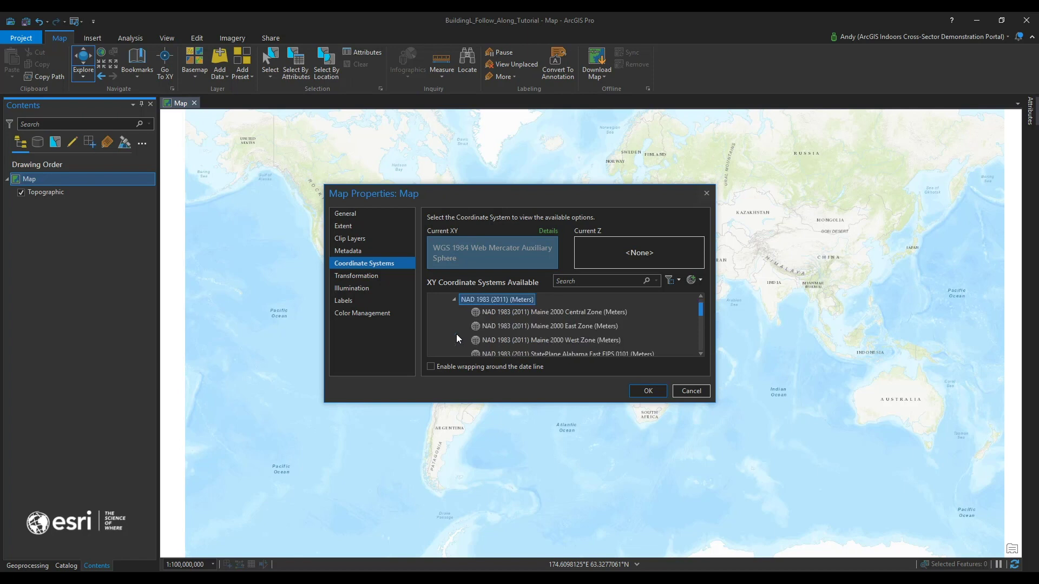
pyautogui.moveTo(703, 316); pyautogui.dragTo(702, 321)
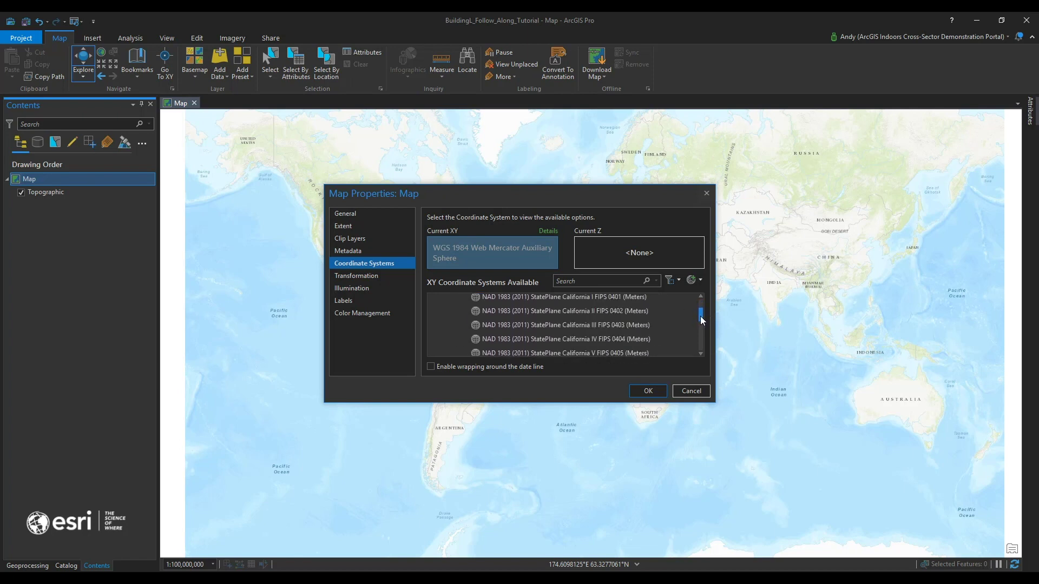
pyautogui.click(622, 354)
pyautogui.click(657, 390)
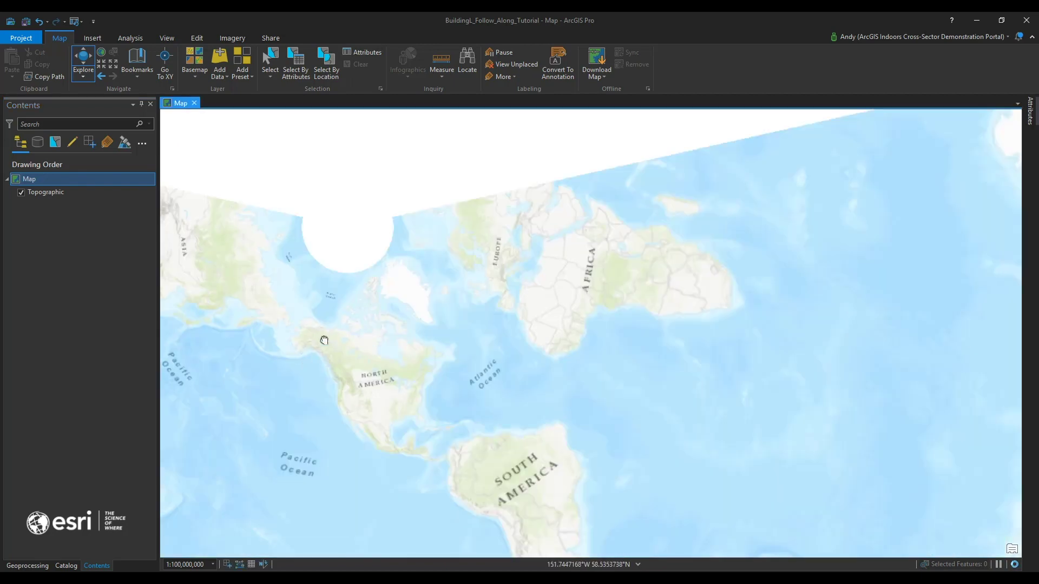
# - Add the Bldg_L_1 CAD floor plan to the map as a data source
pyautogui.moveTo(323, 339); pyautogui.dragTo(552, 174)
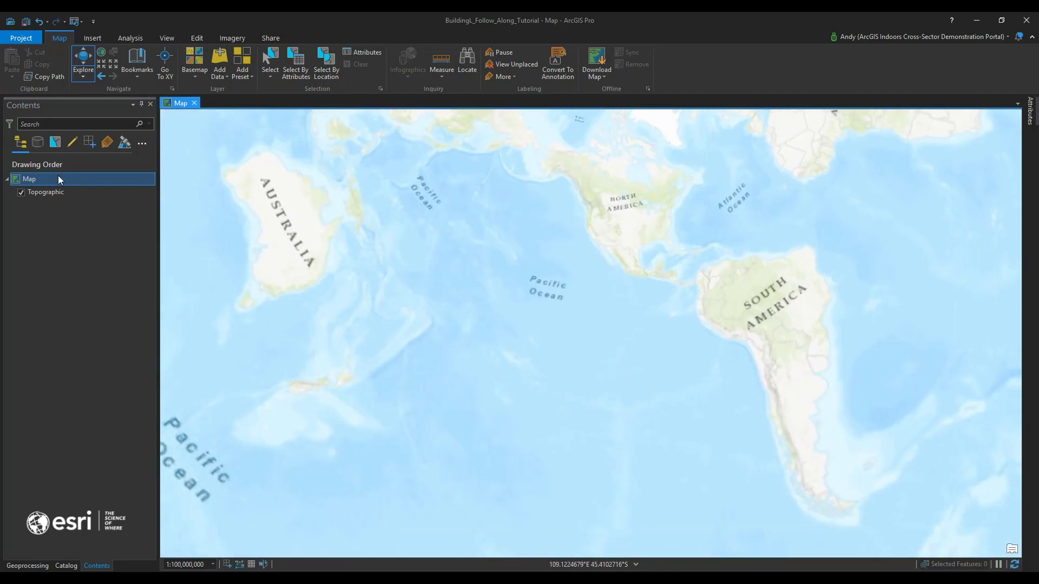
pyautogui.click(219, 77)
pyautogui.click(266, 120)
pyautogui.click(436, 162)
pyautogui.click(742, 366)
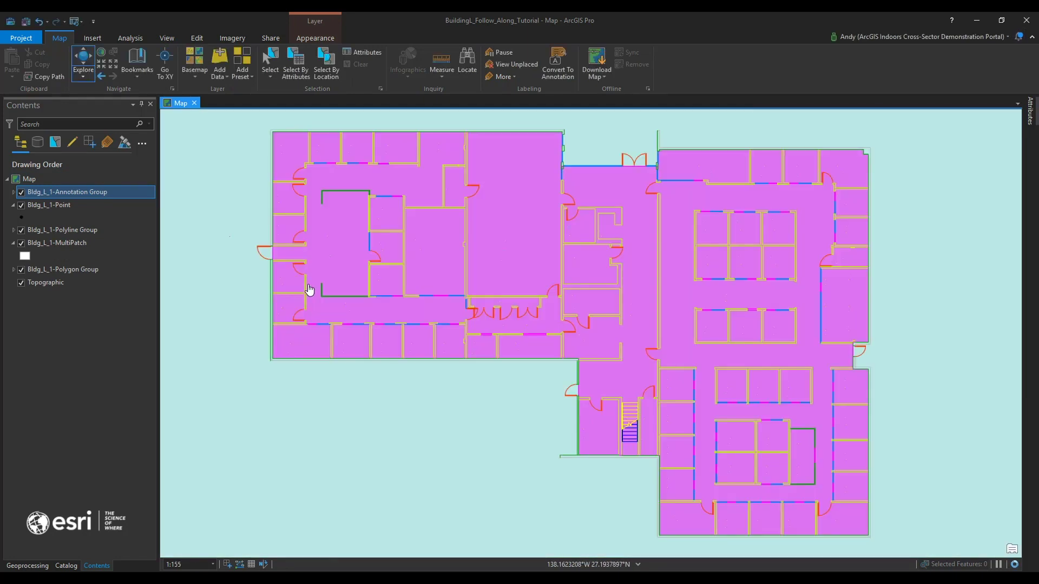
# - Define the projection of the Bldg_L_1-Polyline CAD layer using the current map's coordinate system
pyautogui.click(13, 232)
pyautogui.click(44, 243)
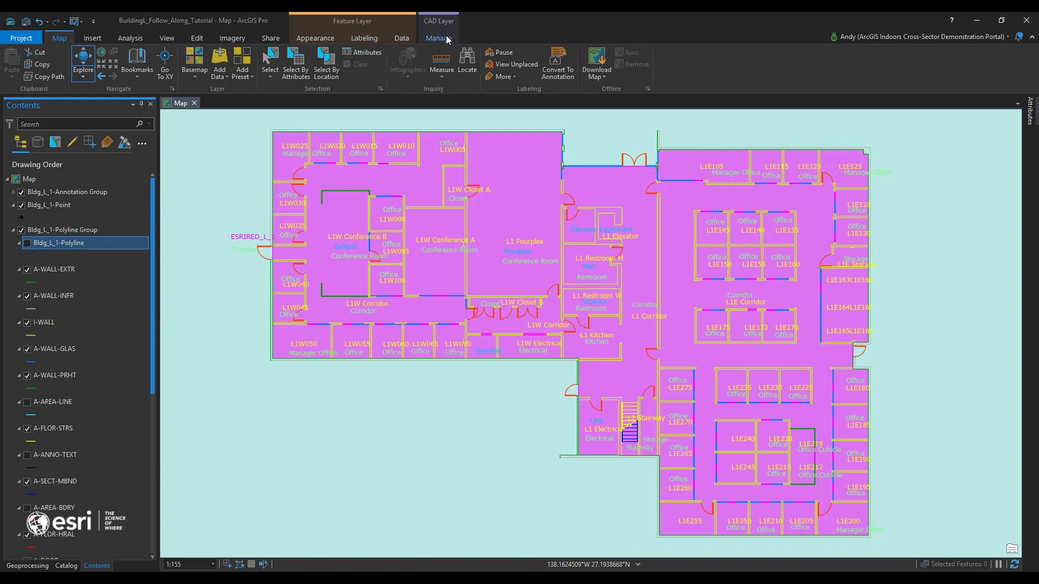
pyautogui.click(448, 39)
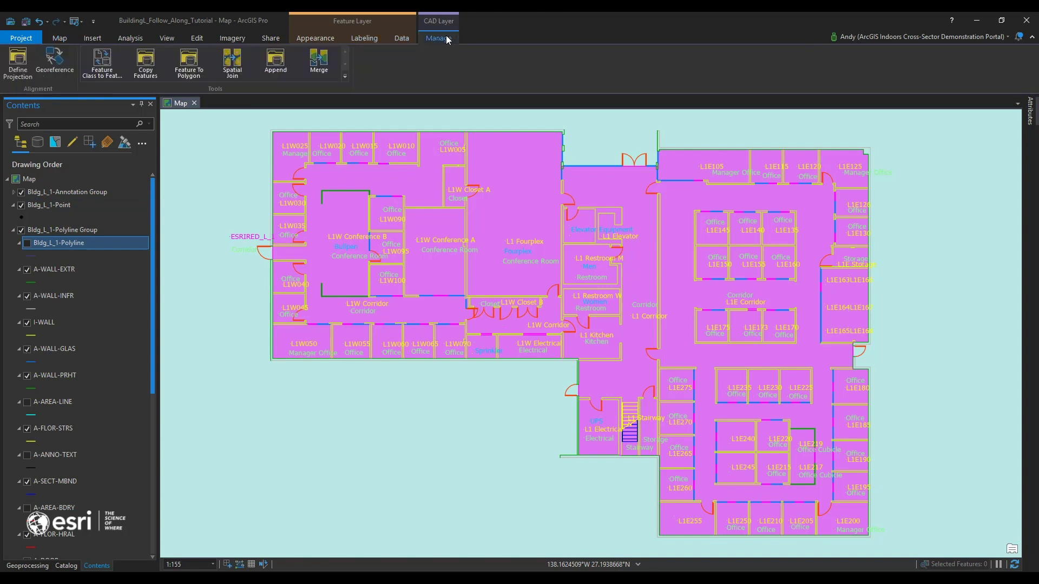
pyautogui.click(18, 60)
pyautogui.click(131, 194)
pyautogui.click(135, 193)
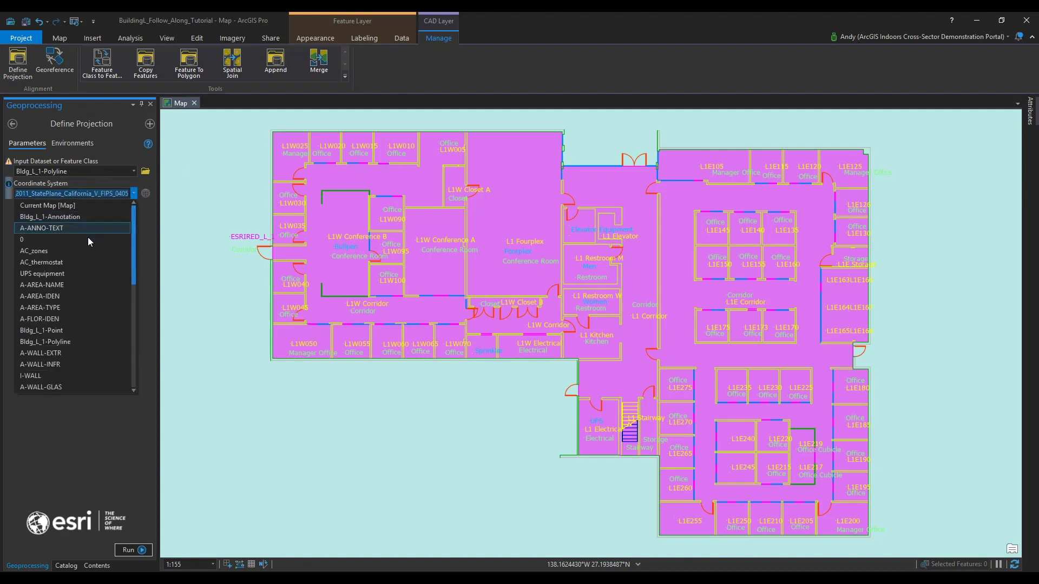
pyautogui.click(79, 206)
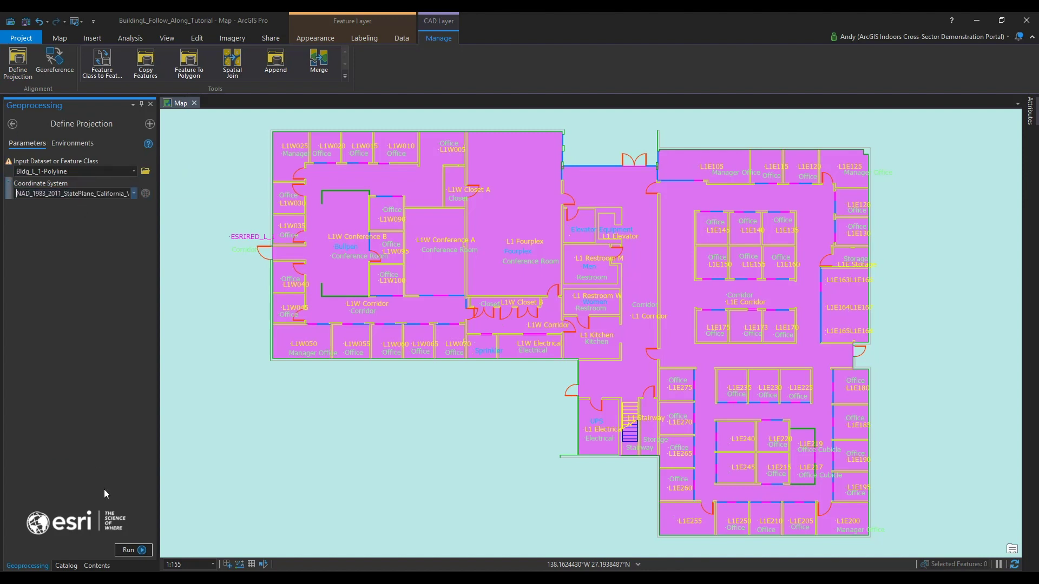
pyautogui.click(134, 550)
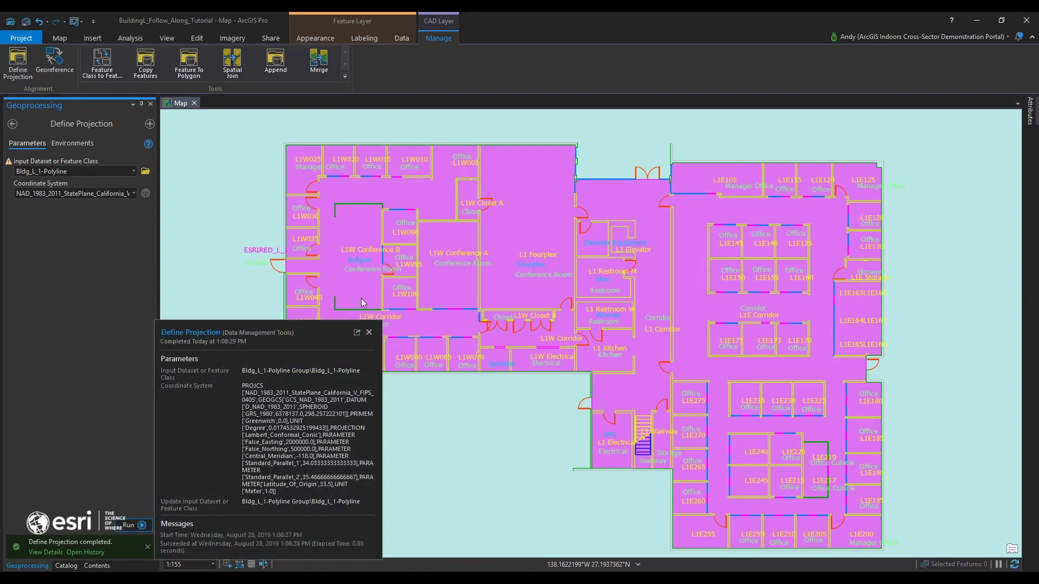
# - Start georeferencing the Bldg_L_1-Polyline layer and locate Redlands, CA, USA on the map
pyautogui.click(54, 64)
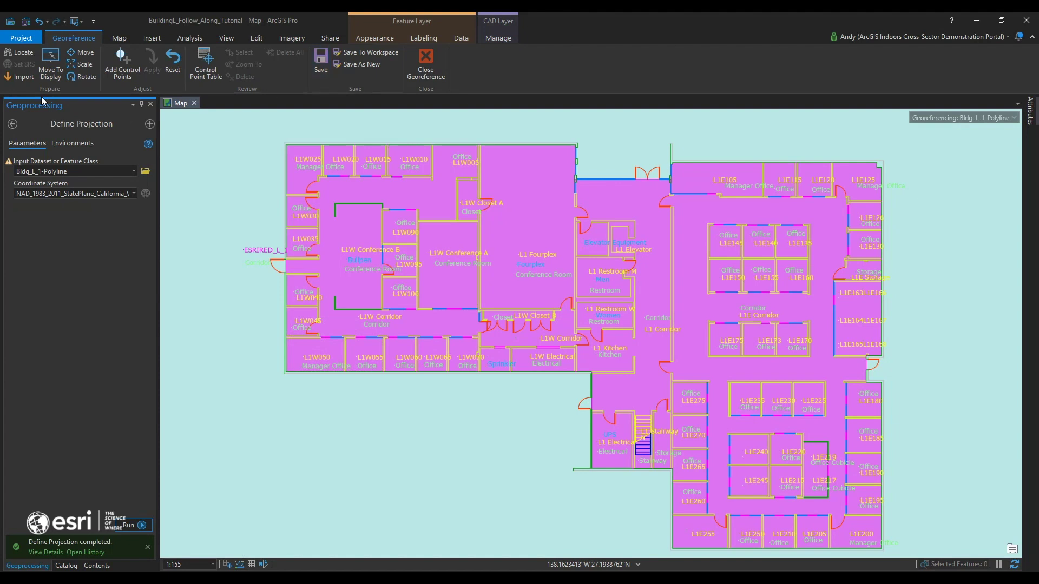
pyautogui.click(119, 41)
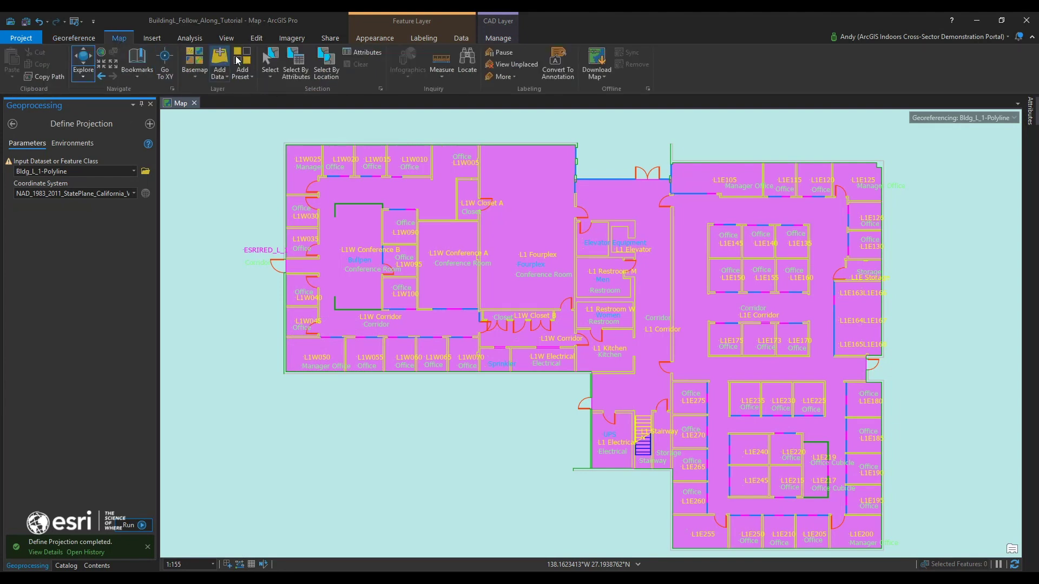
pyautogui.click(465, 64)
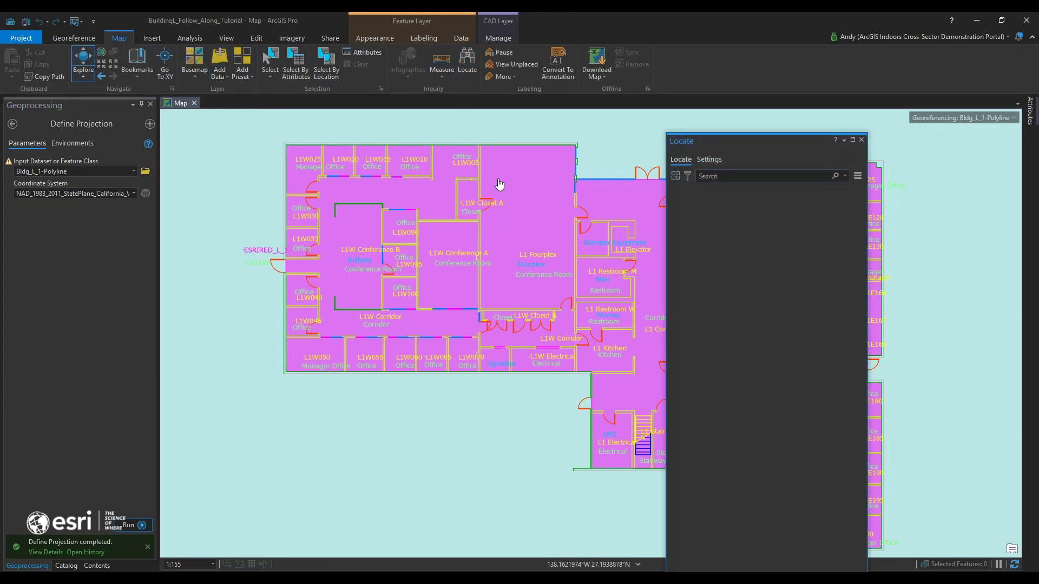
pyautogui.write('Redlands')
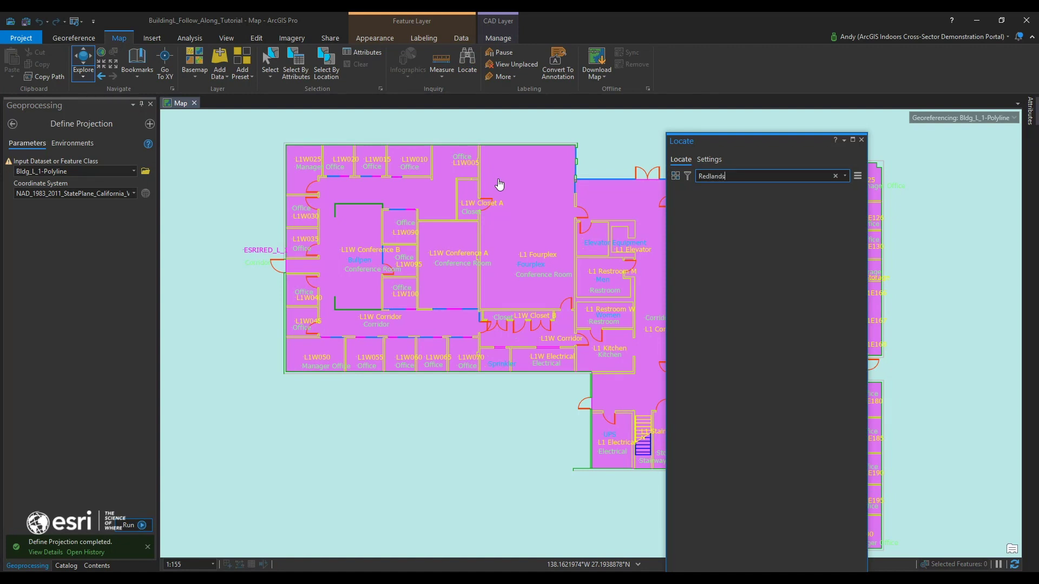
pyautogui.write(', CA')
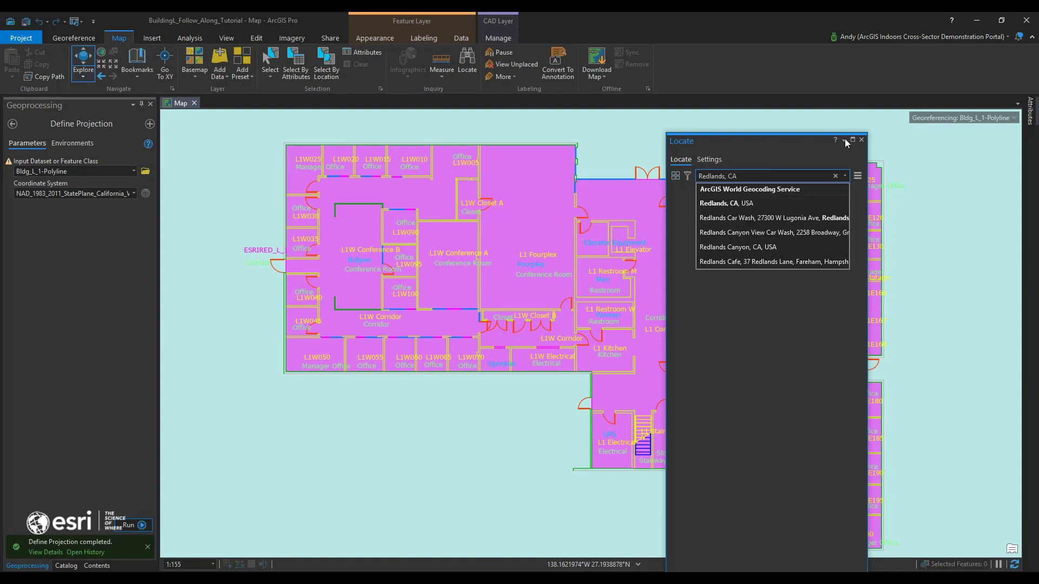
pyautogui.click(822, 202)
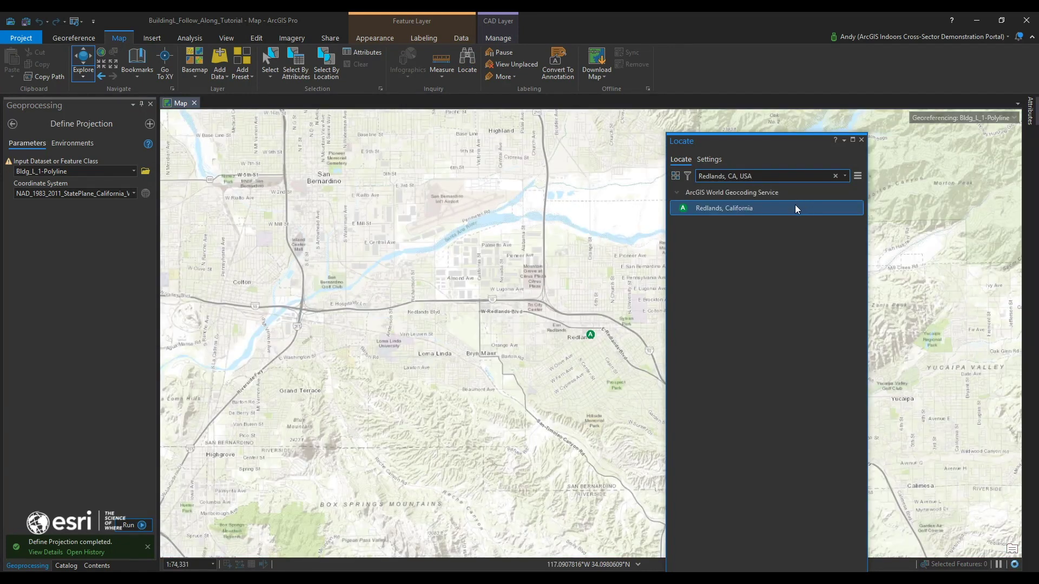
pyautogui.click(861, 140)
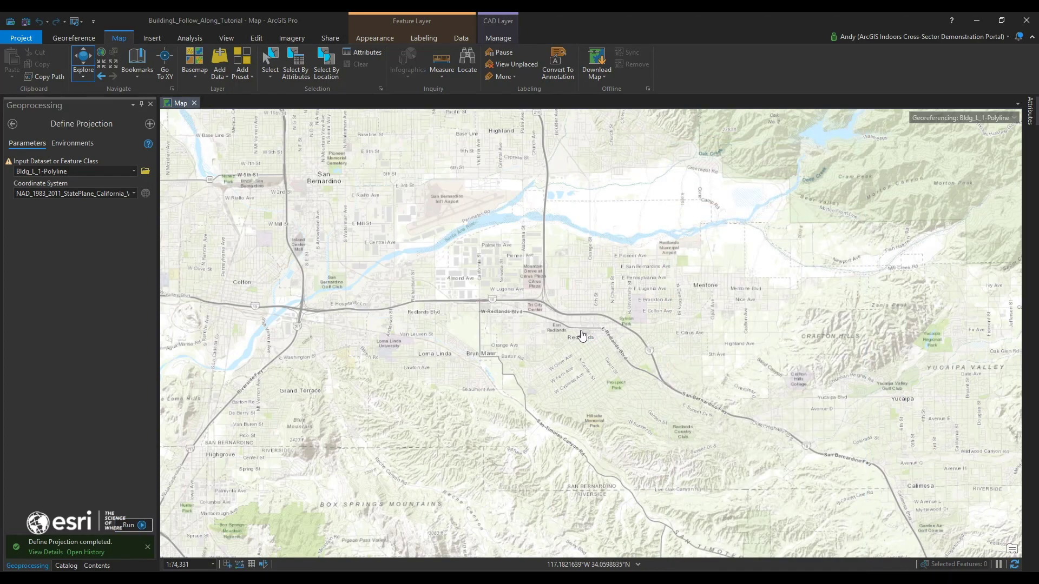
# - Find Bldg L on the Redlands campus basemap and bring the CAD drawing into that map extent with Move To Display
pyautogui.scroll(4, 561, 340)
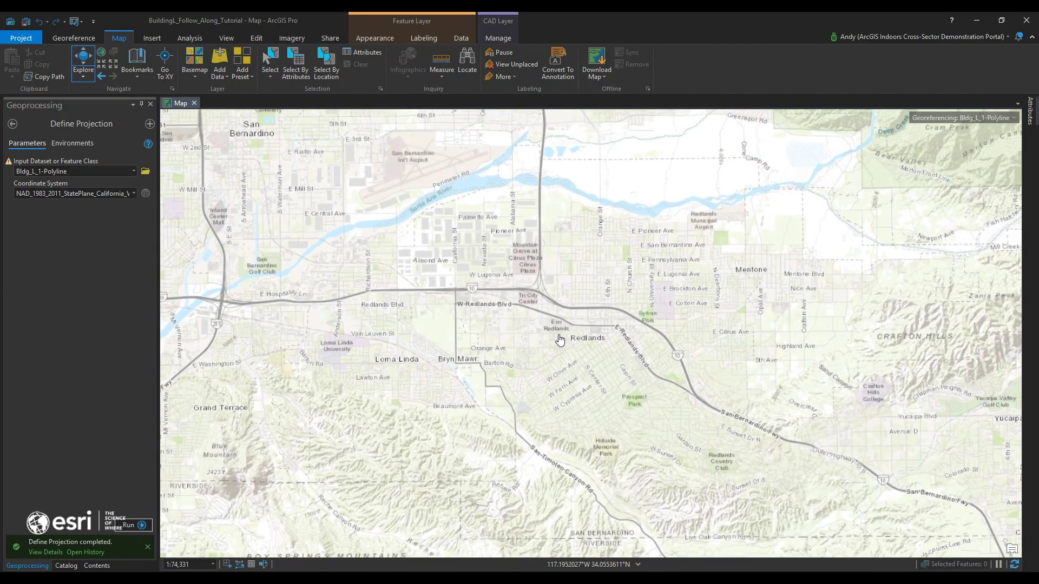
pyautogui.scroll(2, 560, 339)
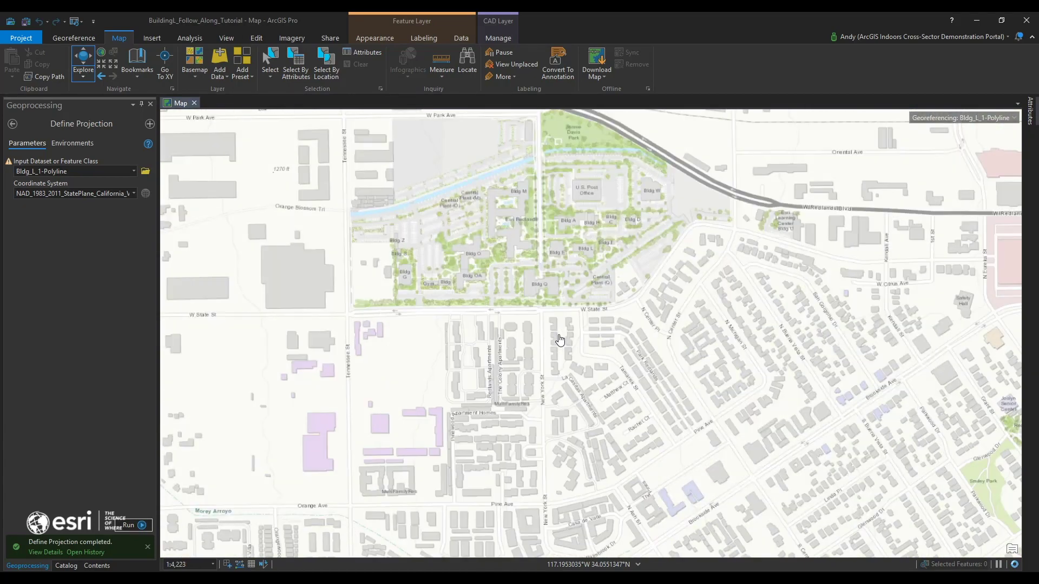
pyautogui.scroll(2, 561, 347)
pyautogui.scroll(5, 563, 351)
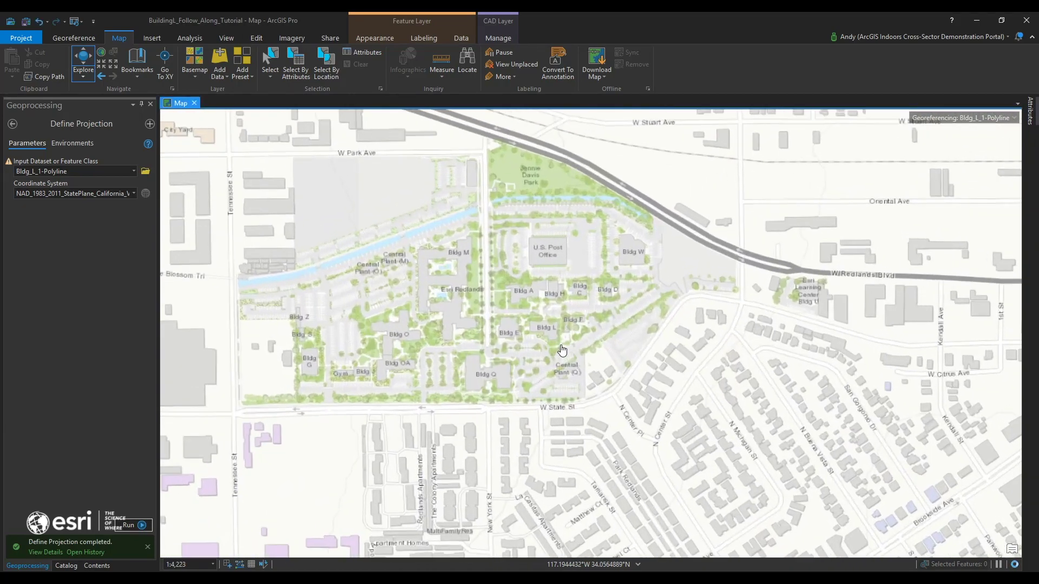
pyautogui.scroll(-1, 616, 343)
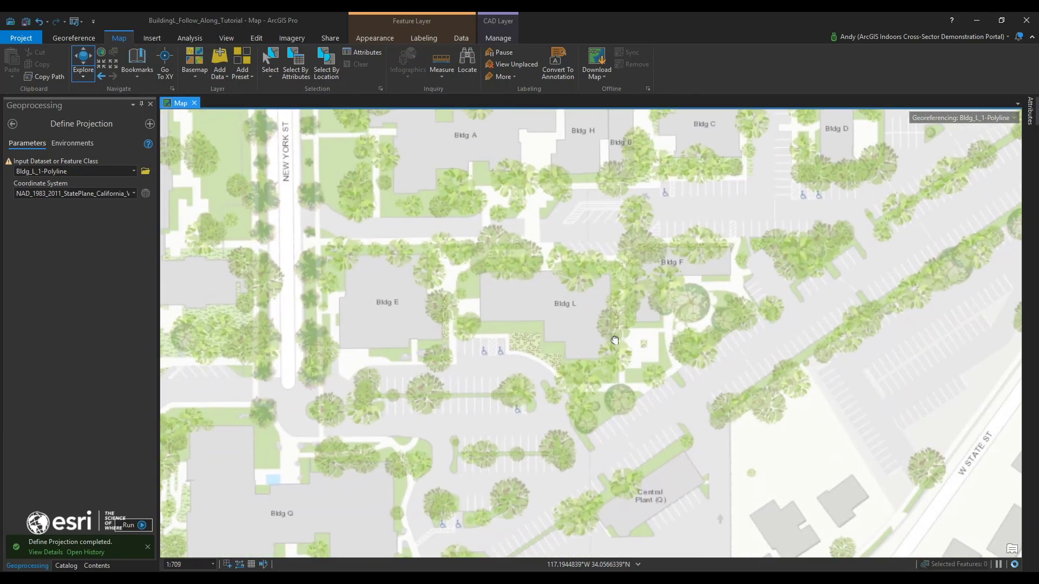
pyautogui.scroll(2, 615, 346)
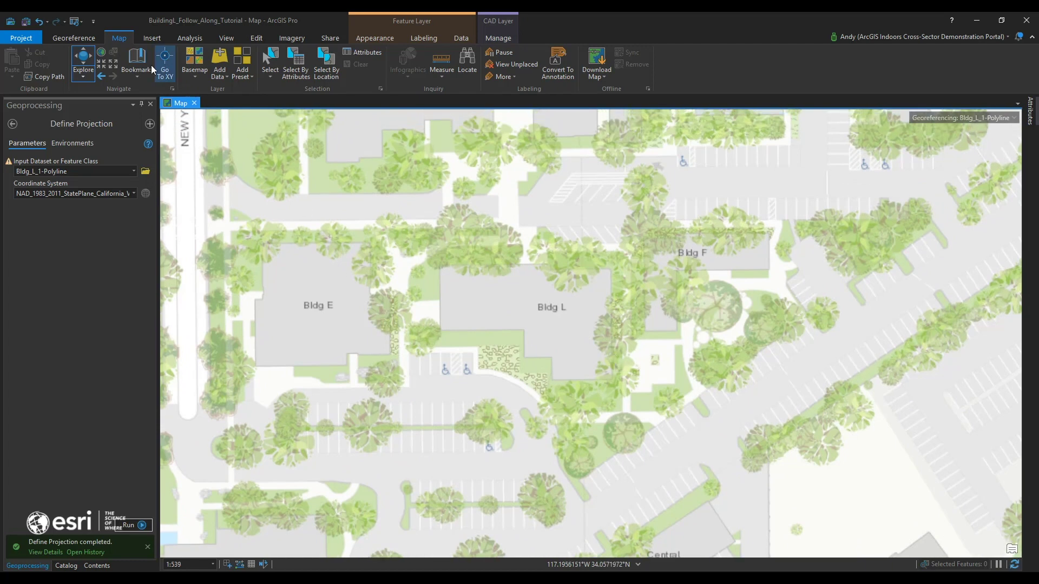
pyautogui.click(76, 38)
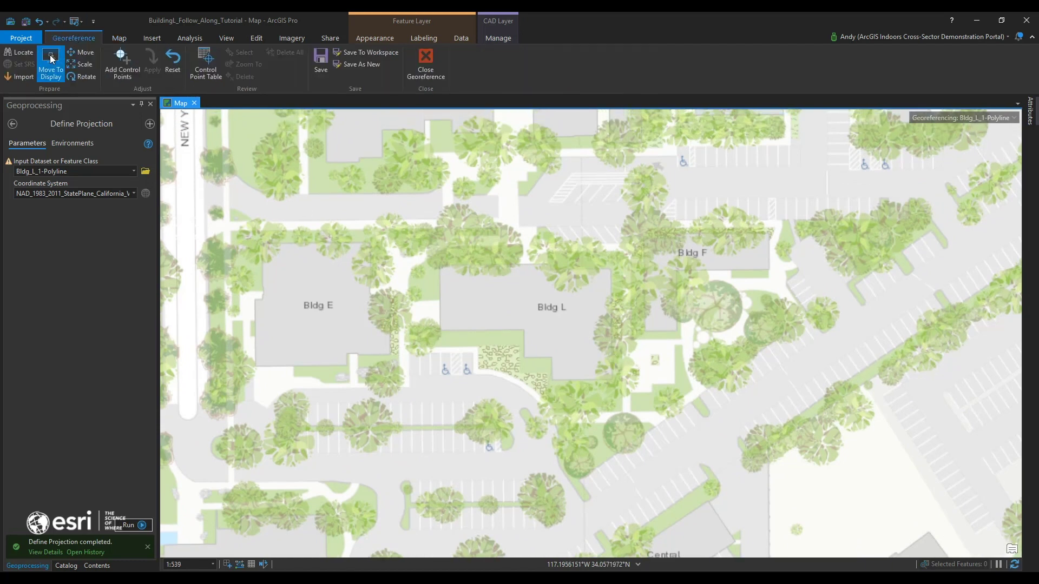
pyautogui.scroll(5, 534, 308)
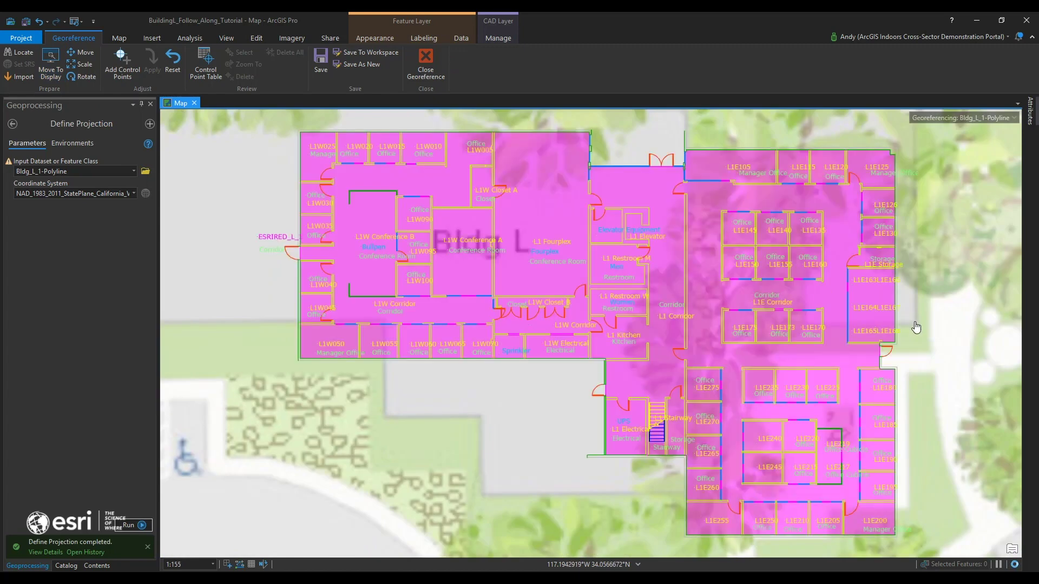
pyautogui.scroll(-4, 917, 325)
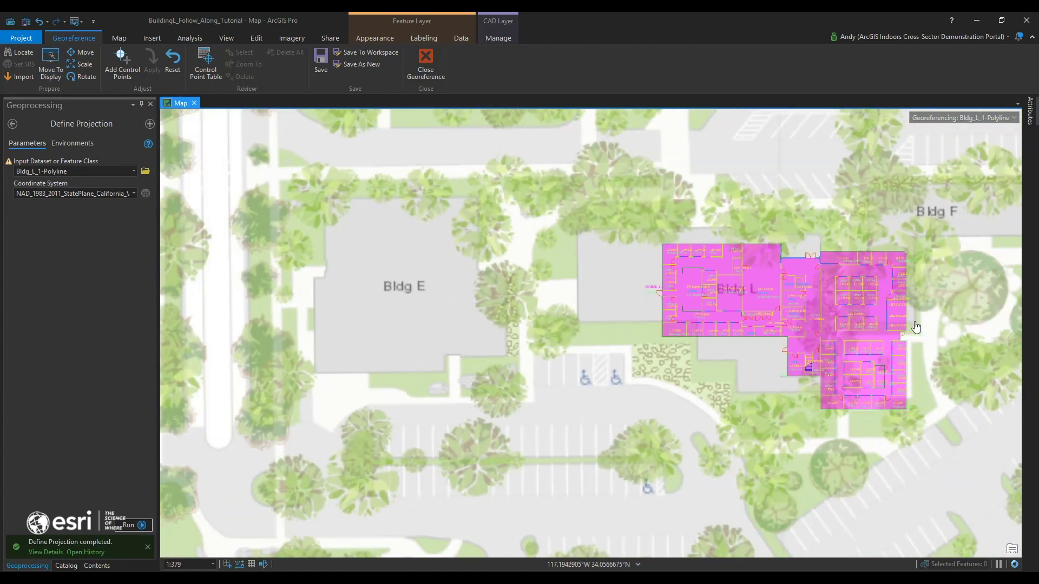
# - Move the CAD floor plan over the Bldg L footprint and turn on the Bldg_L_1-Polyline layer
pyautogui.click(80, 53)
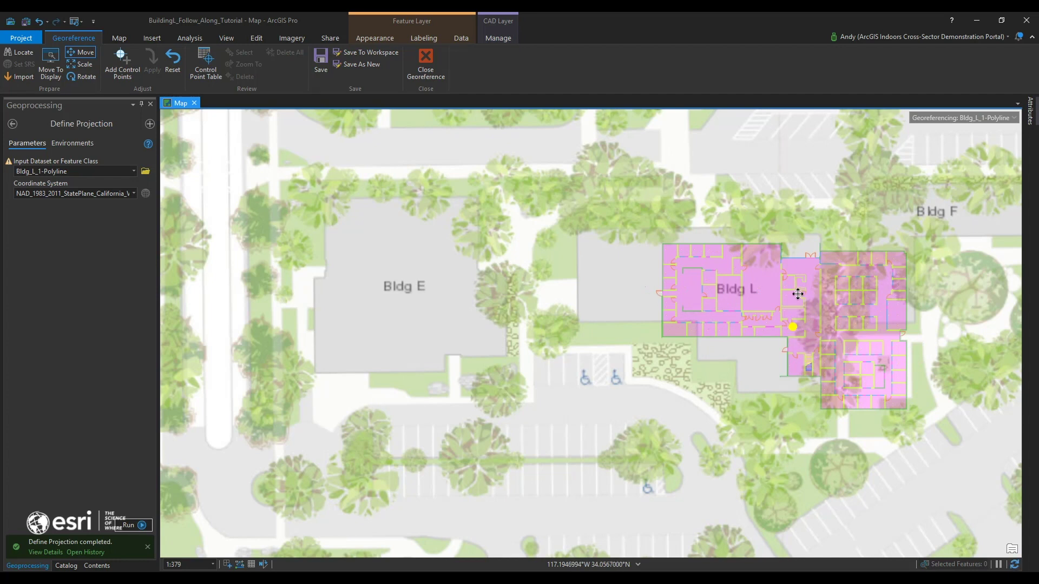
pyautogui.moveTo(790, 327); pyautogui.dragTo(709, 310)
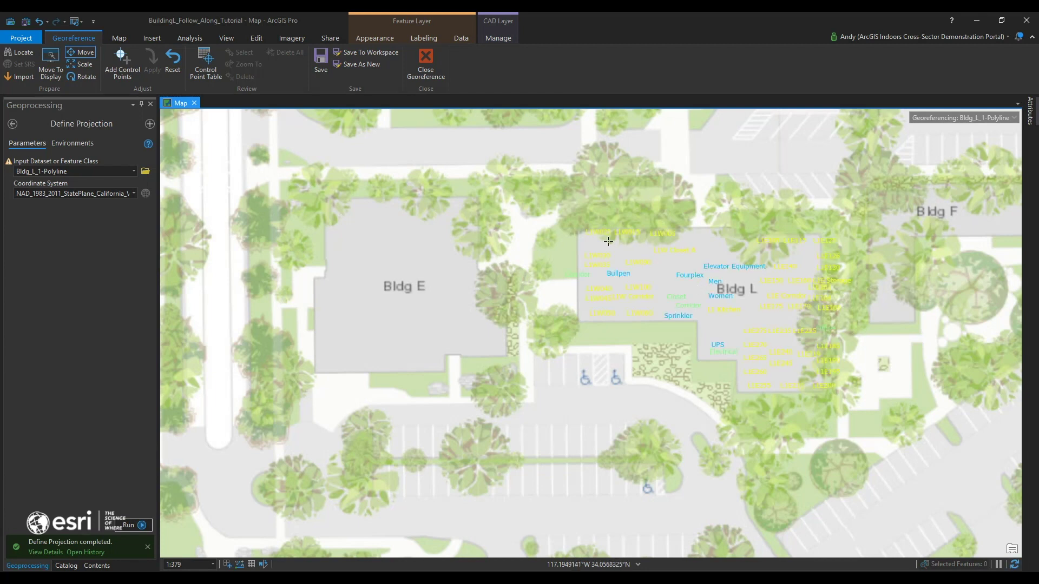
pyautogui.scroll(3, 606, 238)
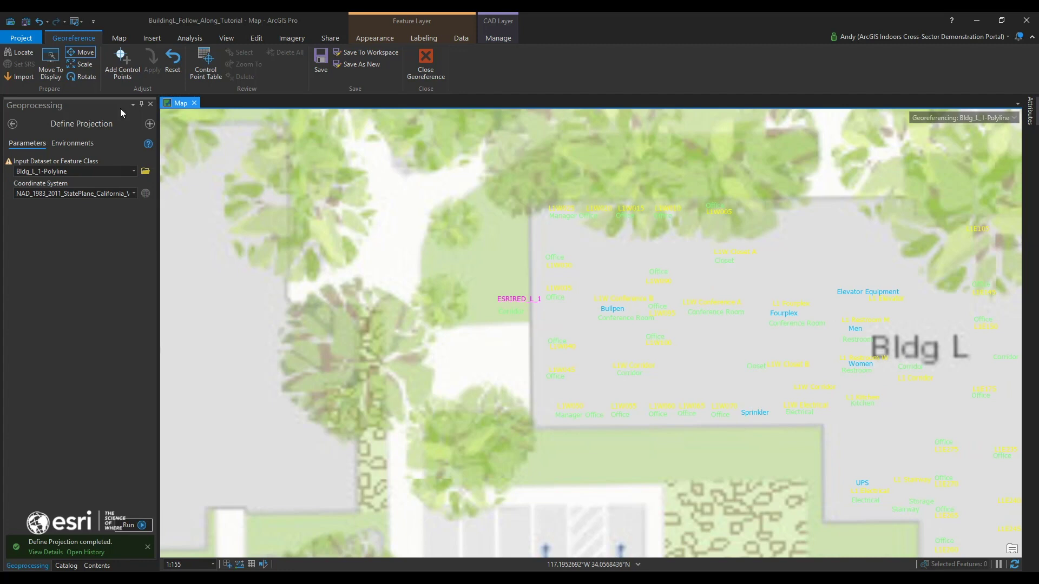
pyautogui.click(14, 125)
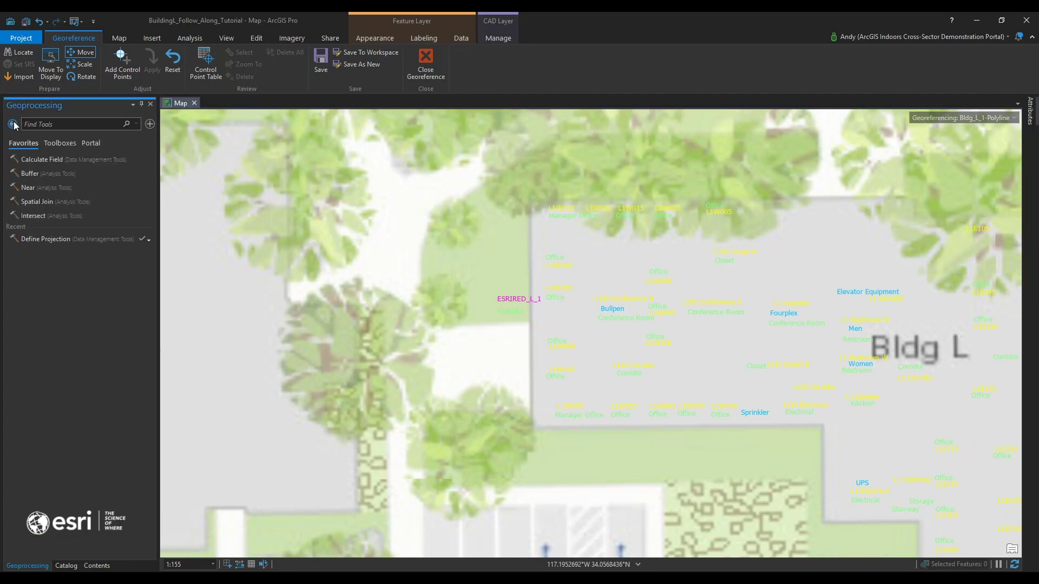
pyautogui.click(96, 566)
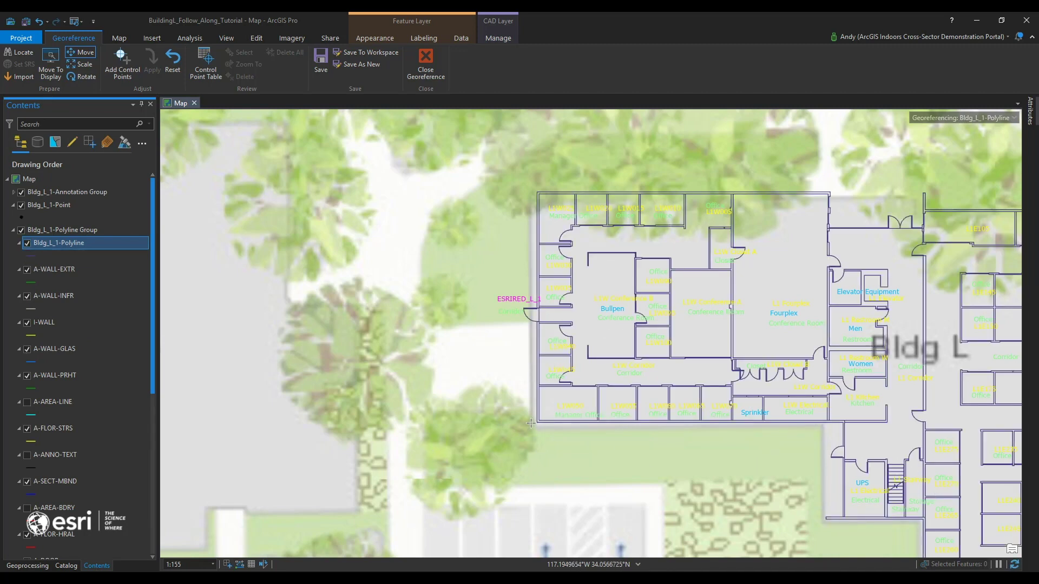
# - Rotate the CAD floor plan slightly to match the orientation of the Bldg L footprint
pyautogui.click(81, 77)
pyautogui.click(538, 196)
pyautogui.moveTo(538, 196); pyautogui.dragTo(535, 198)
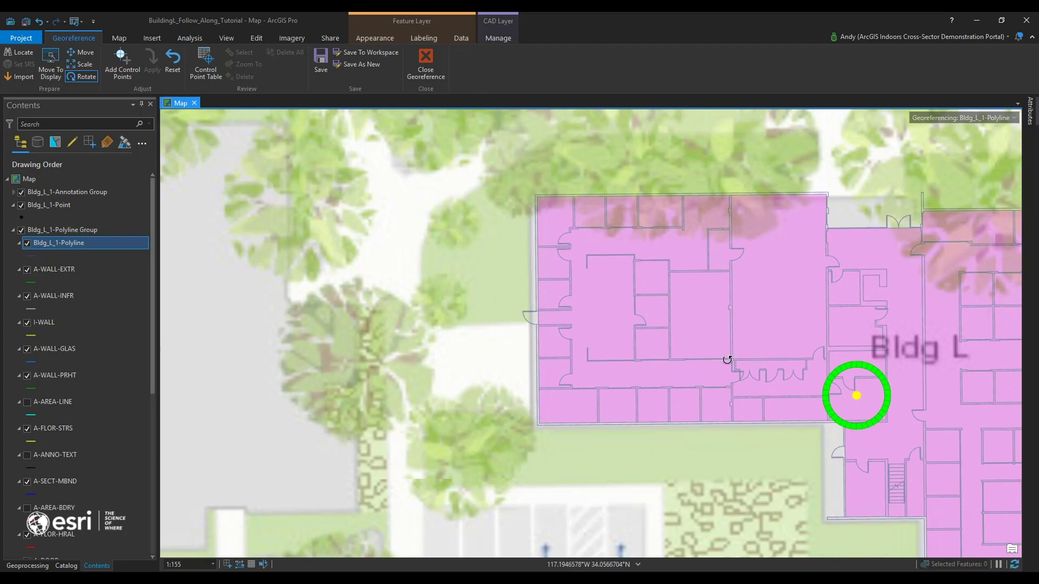
# - Nudge the CAD floor plan slightly on the map to refine its alignment with the Bldg L footprint
pyautogui.click(84, 55)
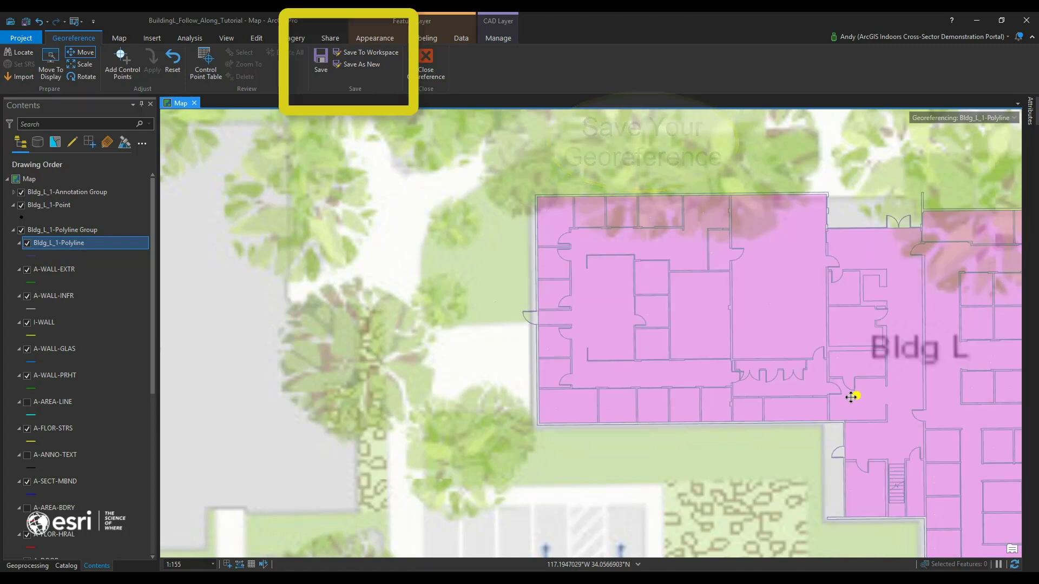
pyautogui.moveTo(845, 397); pyautogui.dragTo(851, 398)
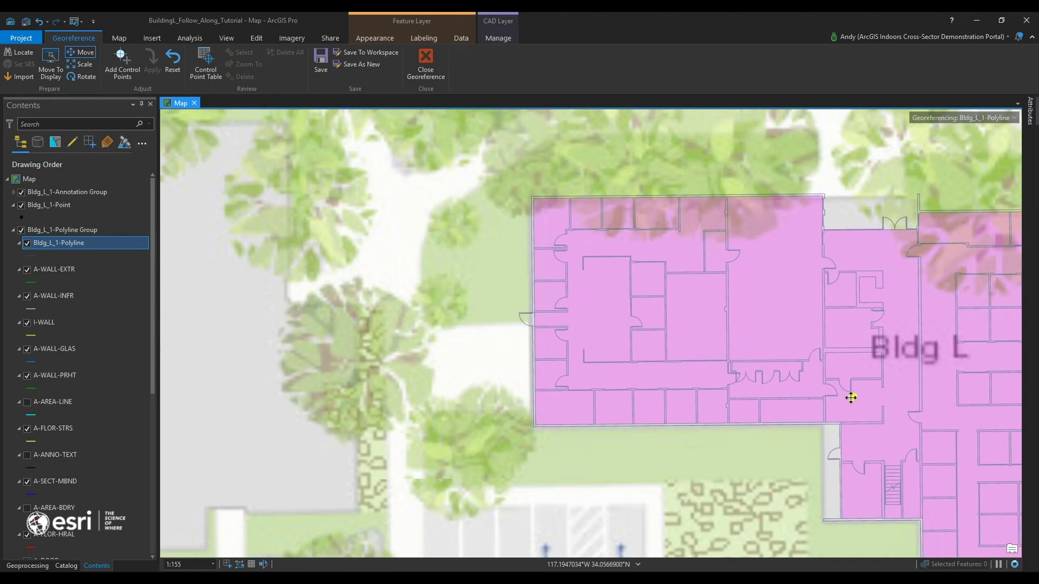
pyautogui.scroll(-3, 786, 399)
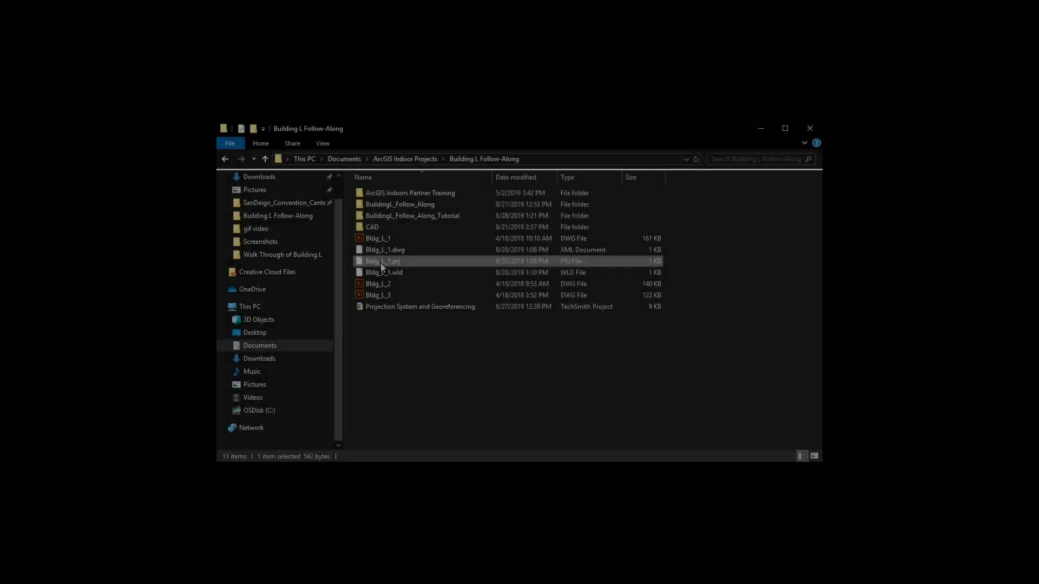
# - In File Explorer, rename the Bldg_L_1.prj file in the Building L Follow-Along folder as esri_cad.prj
pyautogui.rightClick(381, 263)
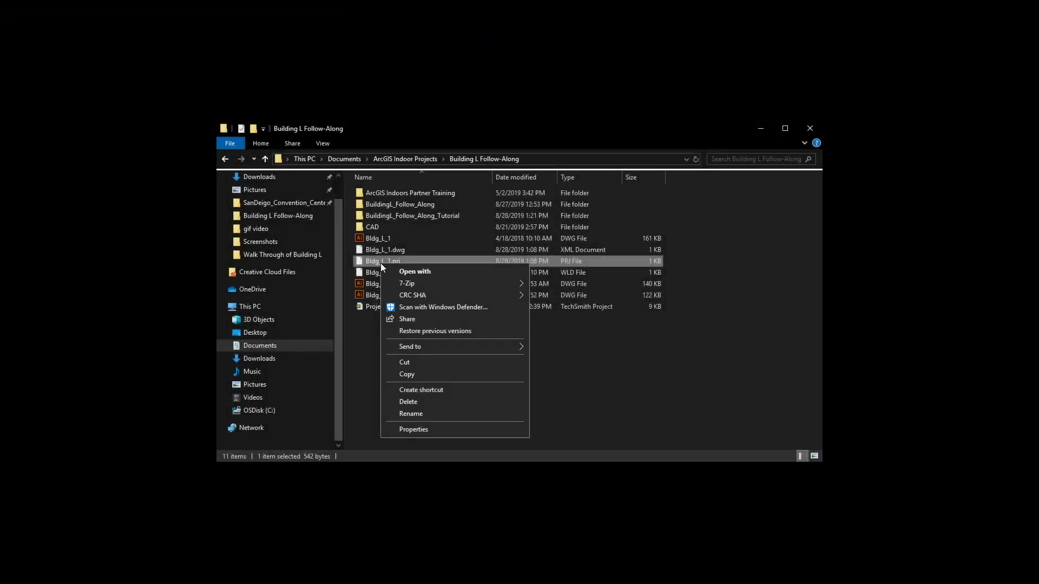
pyautogui.click(428, 414)
pyautogui.write('esri')
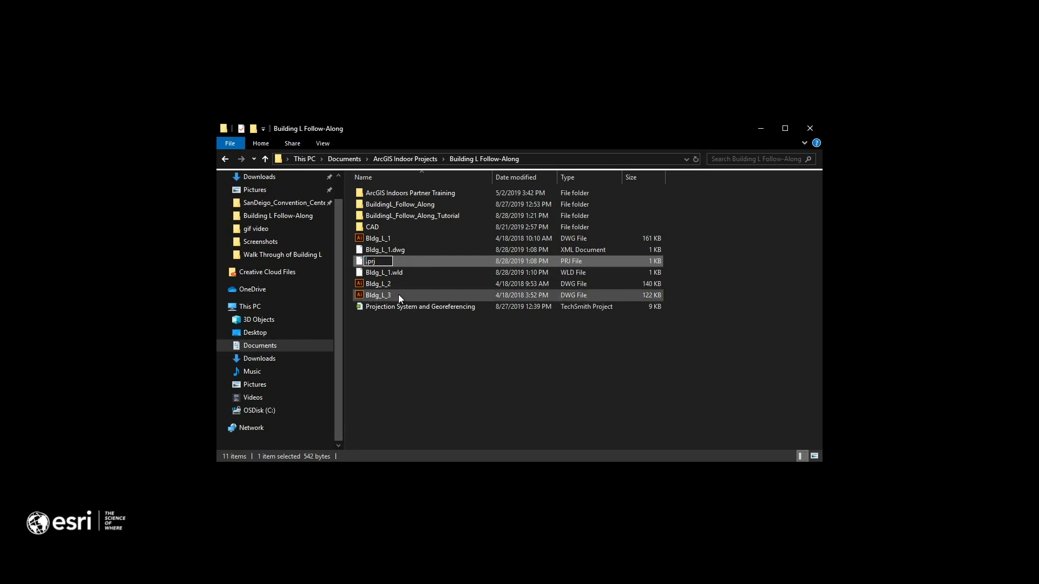
pyautogui.write('_cad')
pyautogui.press('Return')
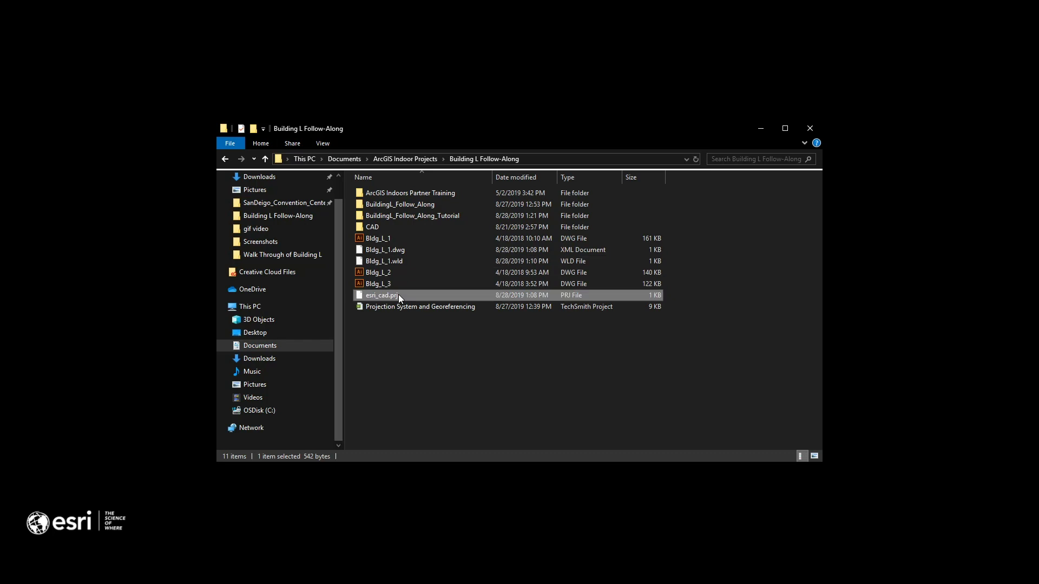
# - Make two copies of the Bldg_L_1.wld world file in the same folder
pyautogui.rightClick(388, 261)
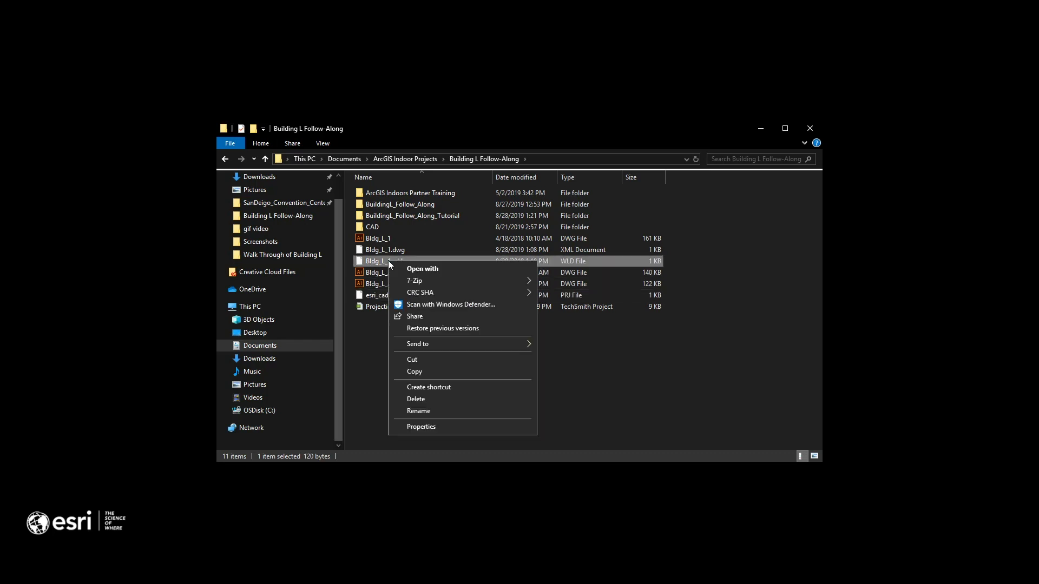
pyautogui.click(431, 370)
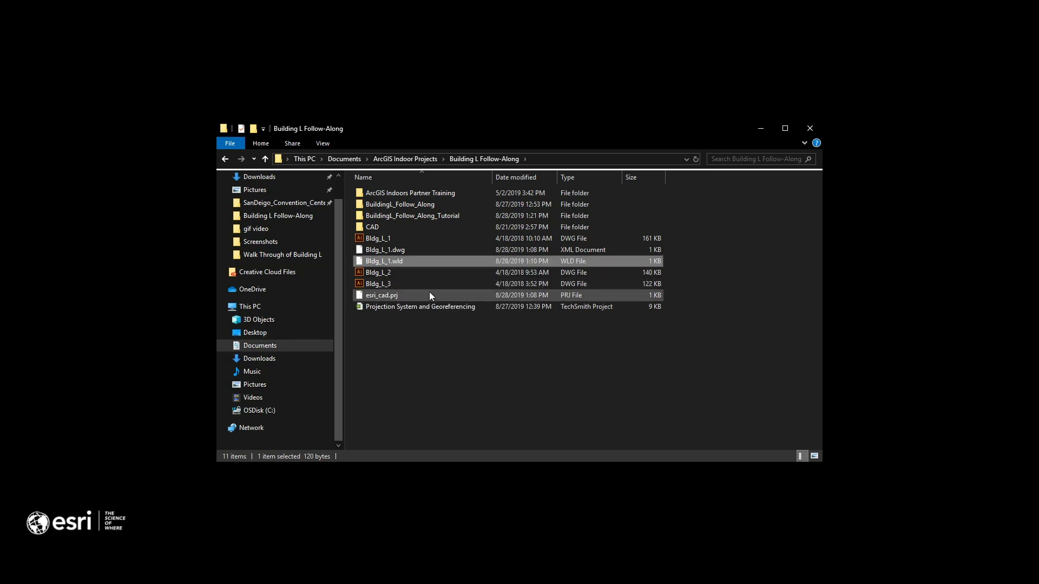
pyautogui.hotkey('ctrl', 'v')
pyautogui.hotkey('ctrl', 'v')
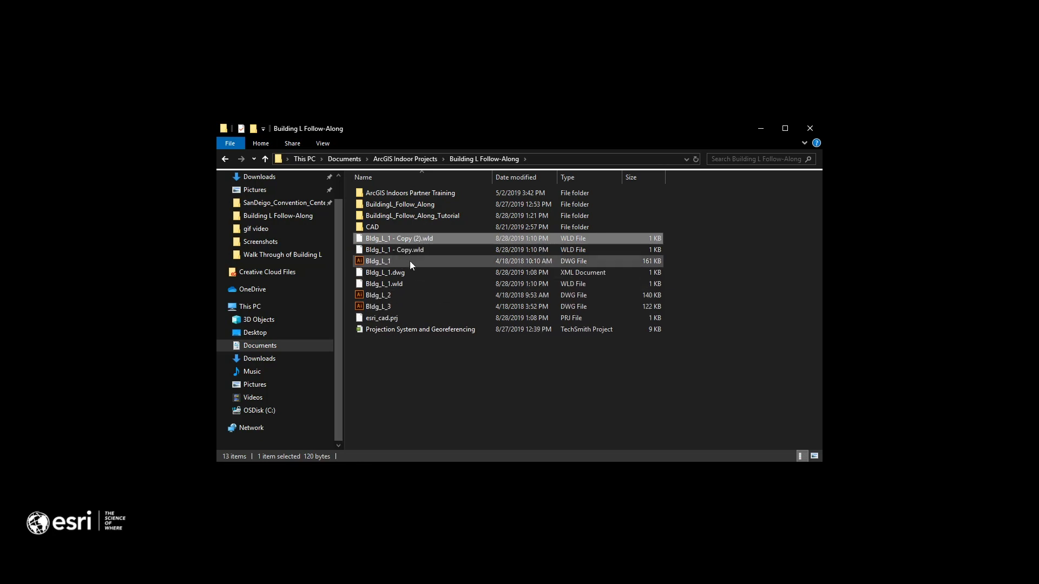
# - Rename the first copy of the world file, Bldg_L_1 - Copy.wld, as Bldg_L_2.wld
pyautogui.rightClick(407, 251)
pyautogui.click(439, 401)
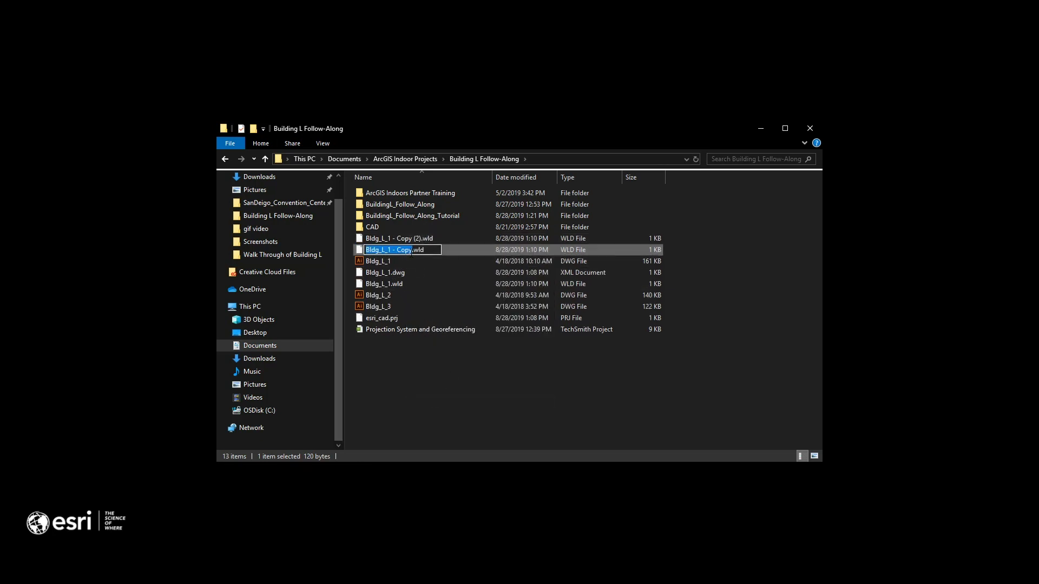
pyautogui.click(412, 251)
pyautogui.press('BackSpace')
pyautogui.press('BackSpace')
pyautogui.press('BackSpace')
pyautogui.press('BackSpace')
pyautogui.press('BackSpace')
pyautogui.press('BackSpace')
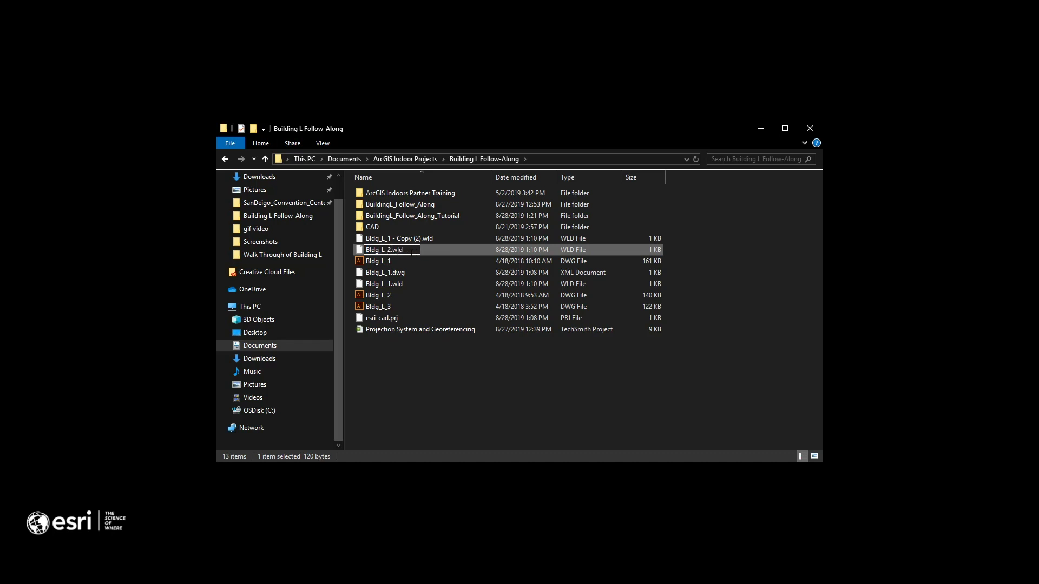
pyautogui.press('Return')
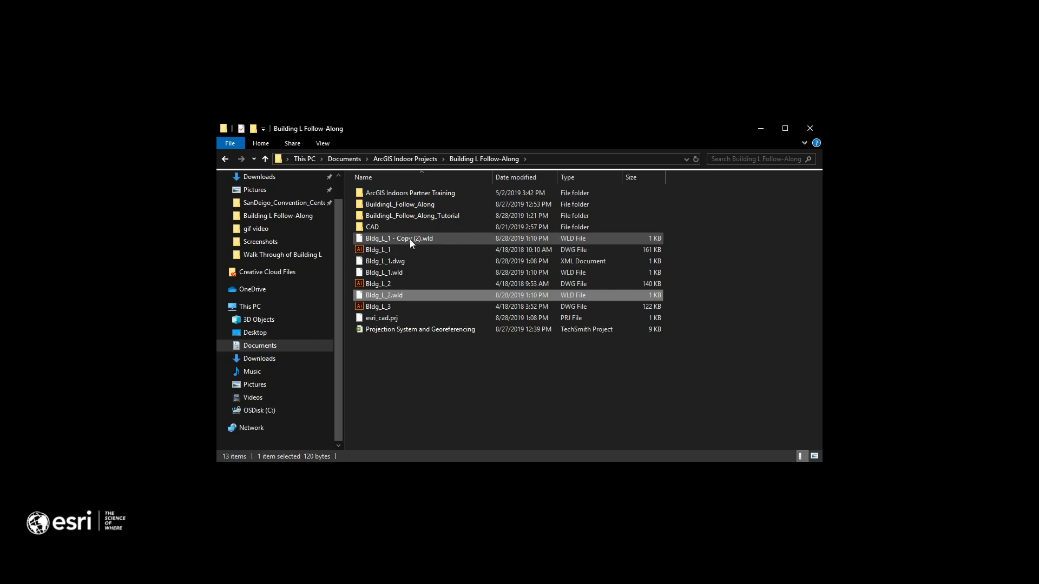
# - Rename the second copy of the world file, Bldg_L_1 - Copy (2).wld, as Bldg_L_3.wld
pyautogui.rightClick(411, 239)
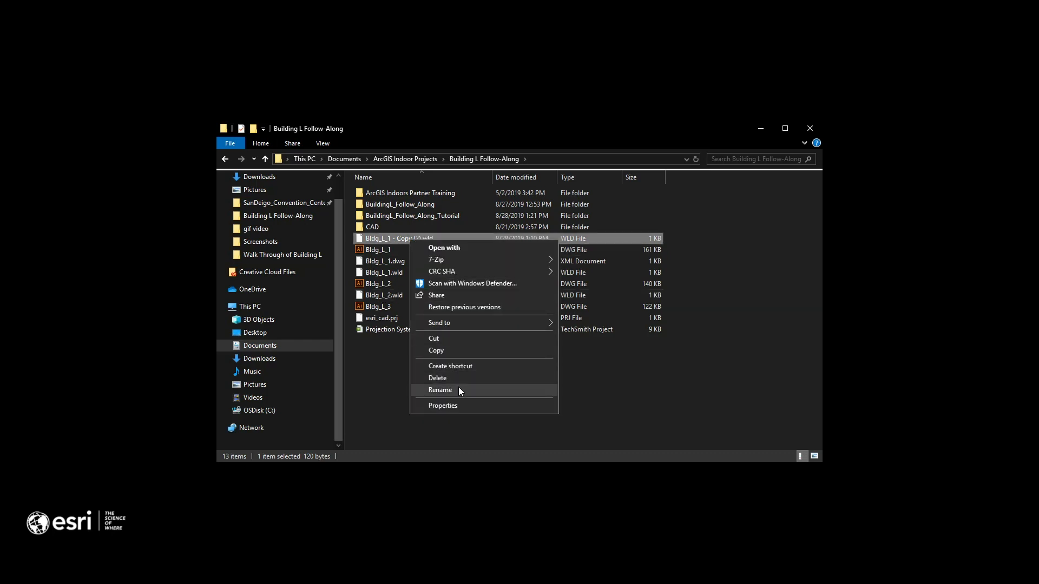
pyautogui.click(458, 389)
pyautogui.press('BackSpace')
pyautogui.press('BackSpace')
pyautogui.press('BackSpace')
pyautogui.press('BackSpace')
pyautogui.press('BackSpace')
pyautogui.press('BackSpace')
pyautogui.press('BackSpace')
pyautogui.press('BackSpace')
pyautogui.press('BackSpace')
pyautogui.write('3')
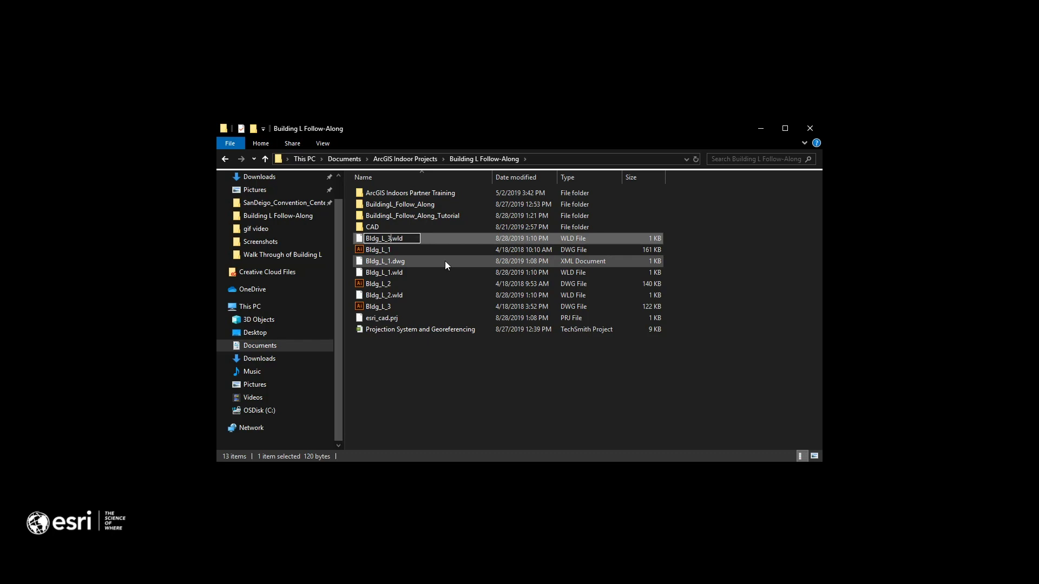
pyautogui.press('Return')
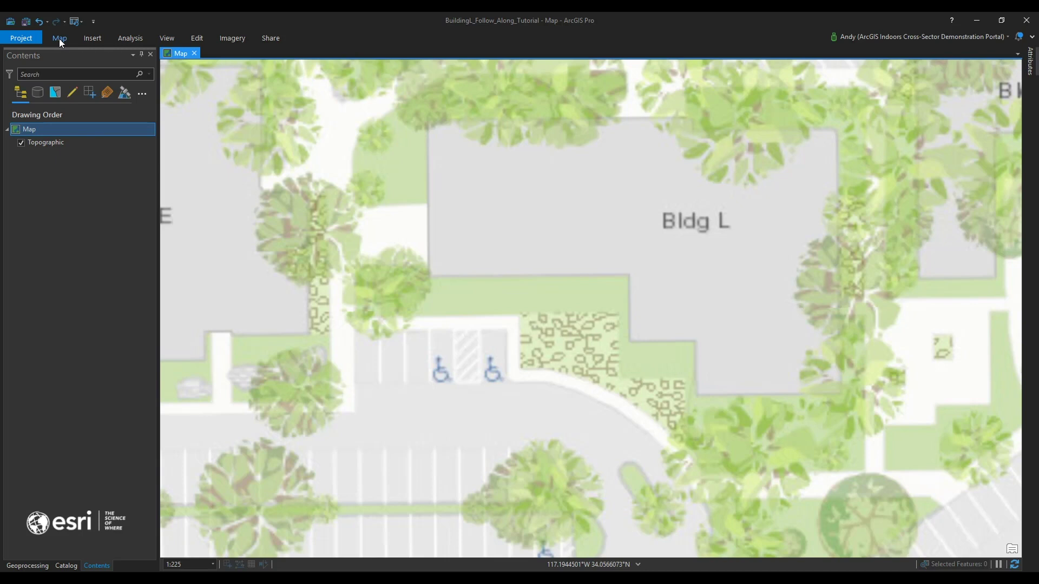
# - Switch to ArcGIS Pro and add Bldg_L_1.dwg, Bldg_L_2.dwg and Bldg_L_3.dwg from the CAD folder to the map
pyautogui.click(60, 38)
pyautogui.click(226, 78)
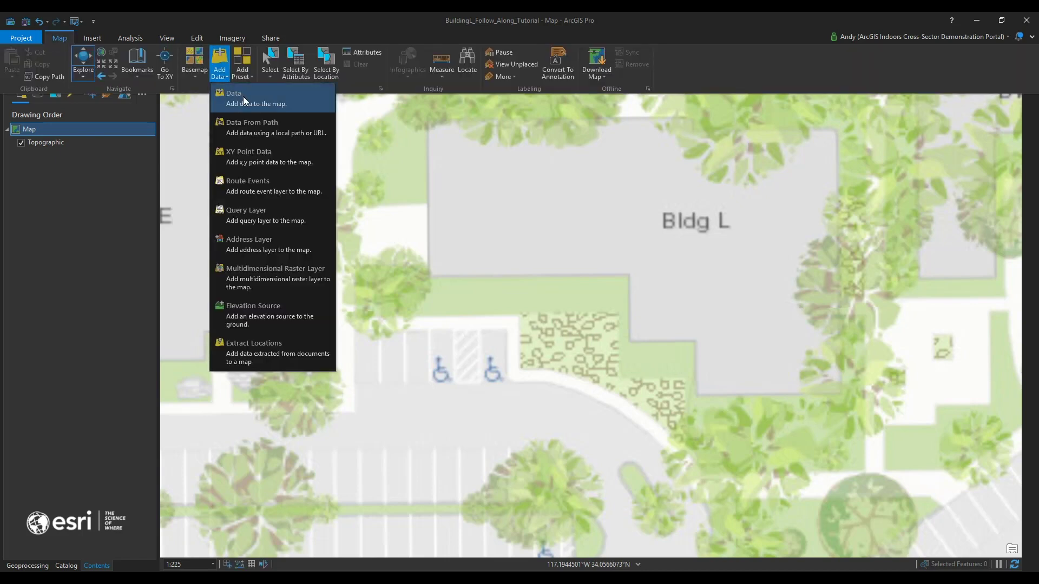
pyautogui.click(243, 96)
pyautogui.click(422, 139)
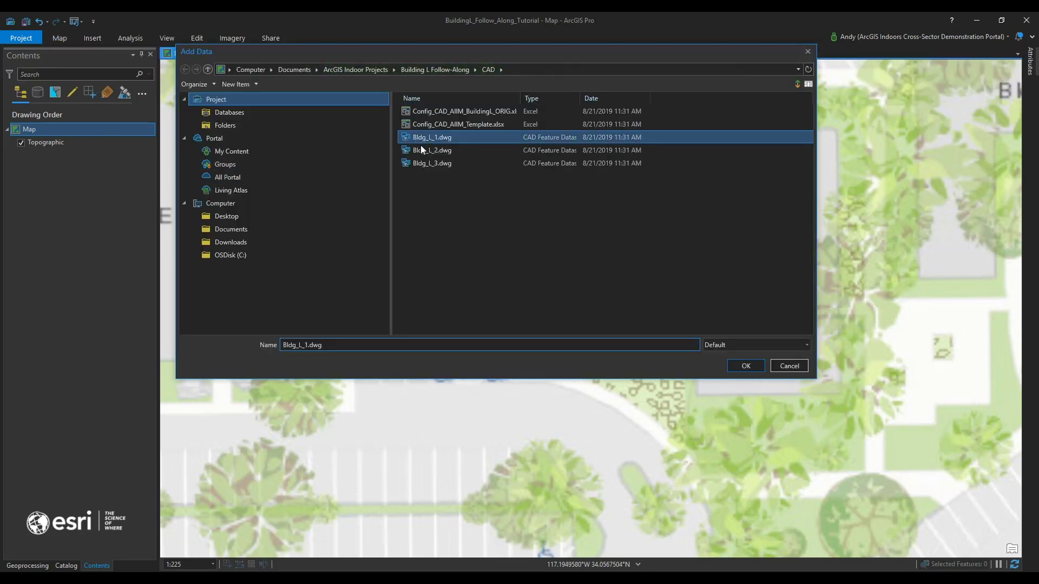
pyautogui.keyDown('shift'); pyautogui.click(451, 164); pyautogui.keyUp('shift')
pyautogui.click(748, 368)
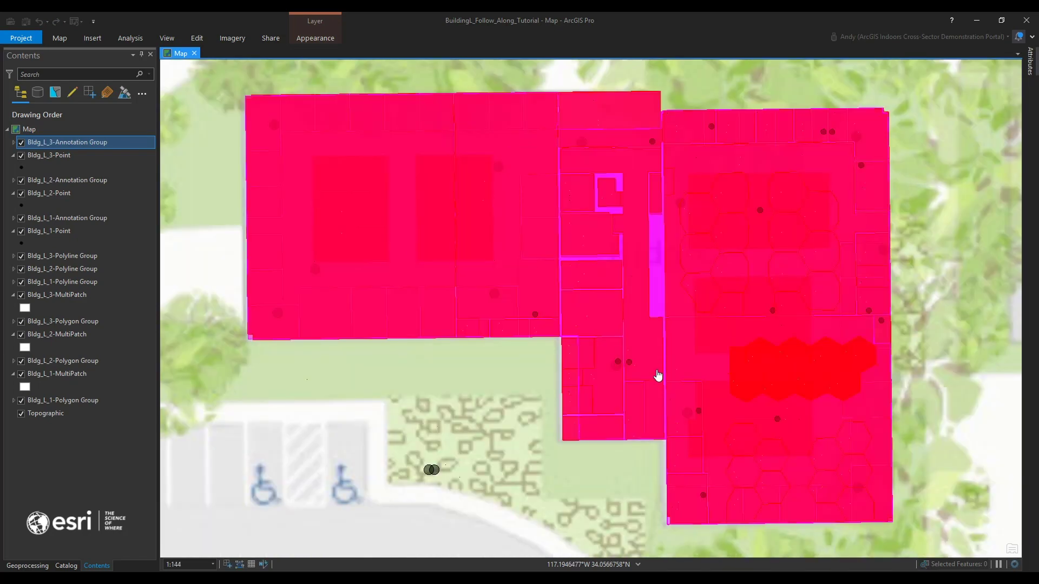
# - Examine how the floors line up at the stairway, hiding the Bldg_L_1-Polyline Group for comparison
pyautogui.scroll(4, 744, 421)
pyautogui.scroll(4, 744, 421)
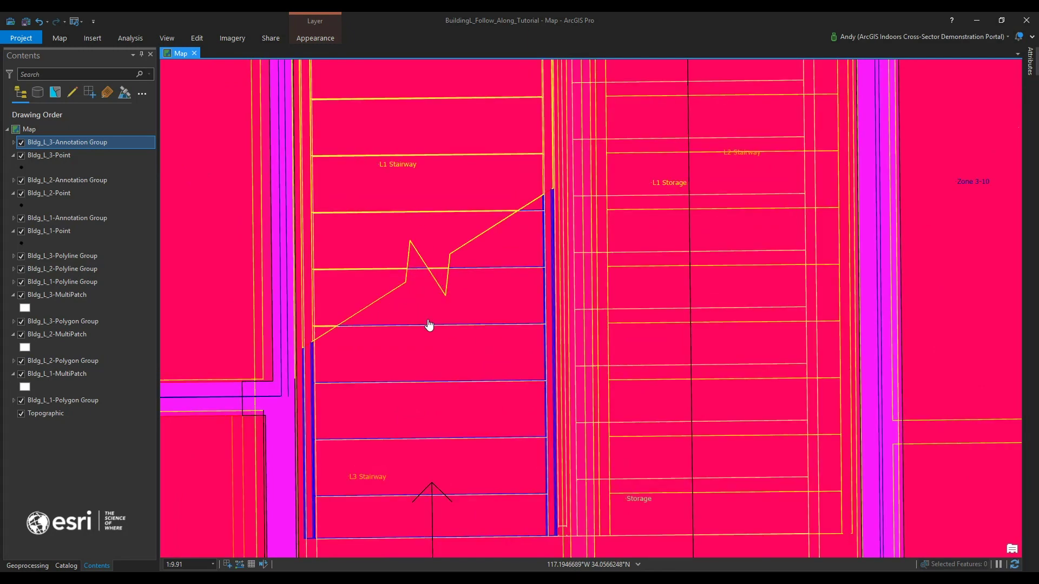
pyautogui.click(21, 282)
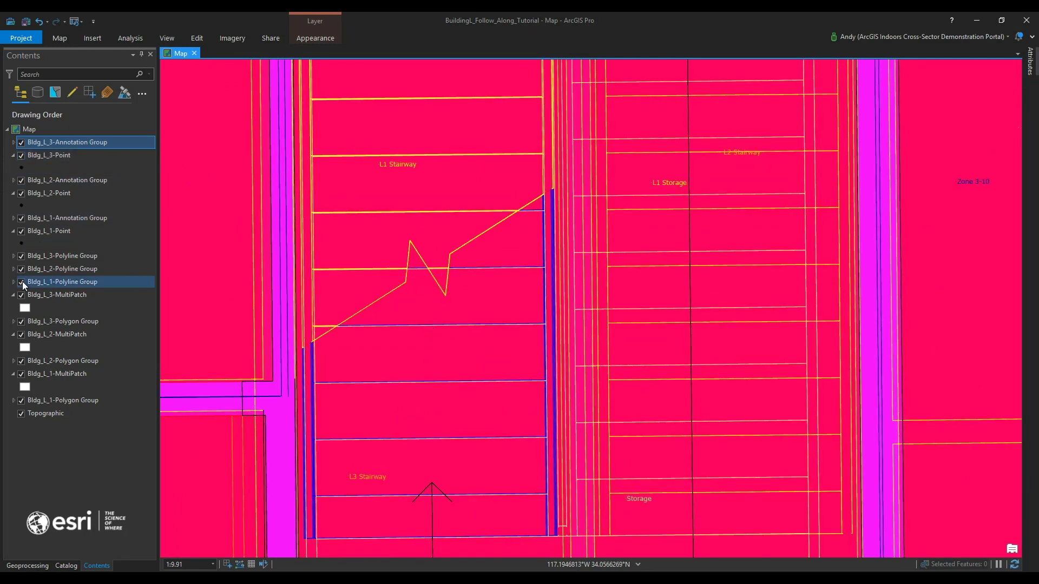
pyautogui.click(22, 282)
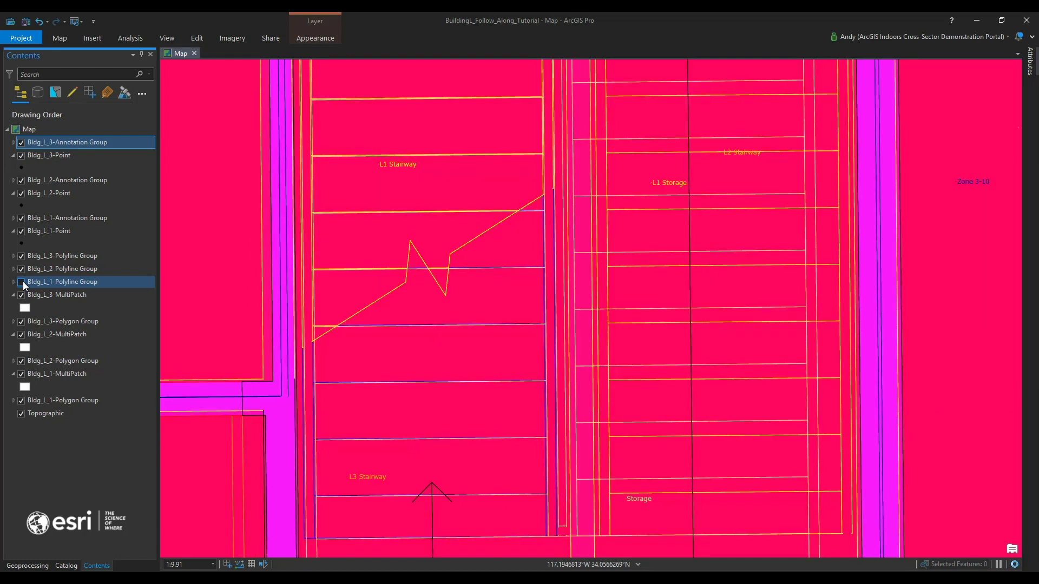
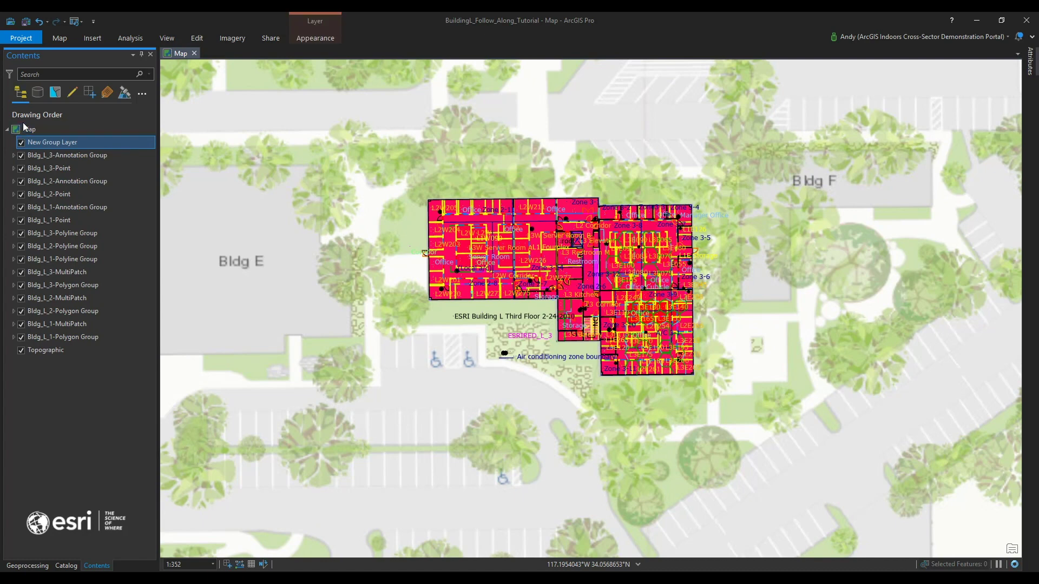
# - Create two more empty group layers in the map, alongside the existing new group layer
pyautogui.rightClick(47, 131)
pyautogui.click(96, 163)
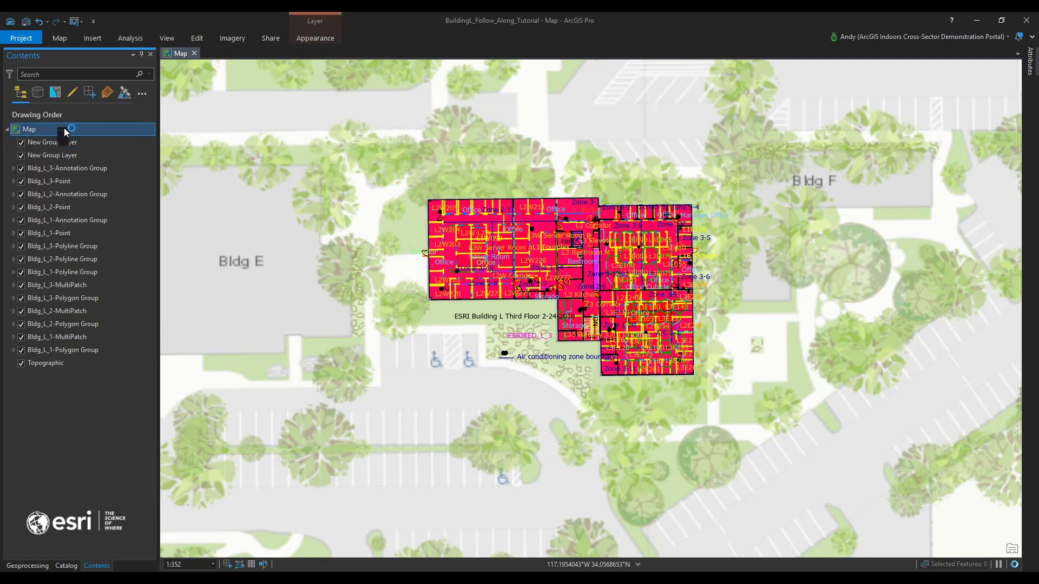
pyautogui.rightClick(57, 129)
pyautogui.click(102, 164)
# - Rename the lowest of the three new group layers as Floor 3
pyautogui.doubleClick(70, 168)
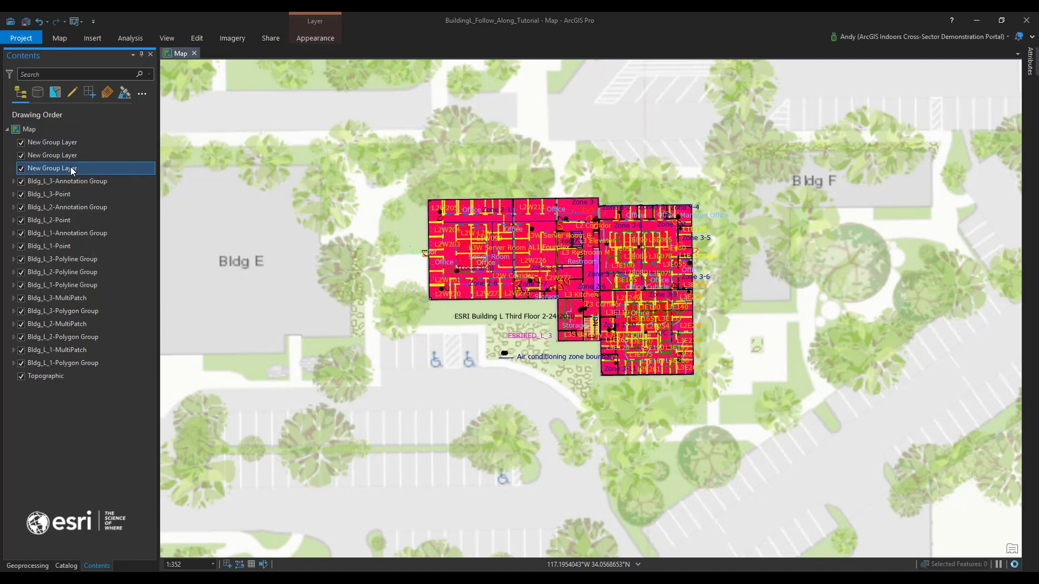
pyautogui.tripleClick(538, 230)
pyautogui.write('Floor 3')
pyautogui.press('Return')
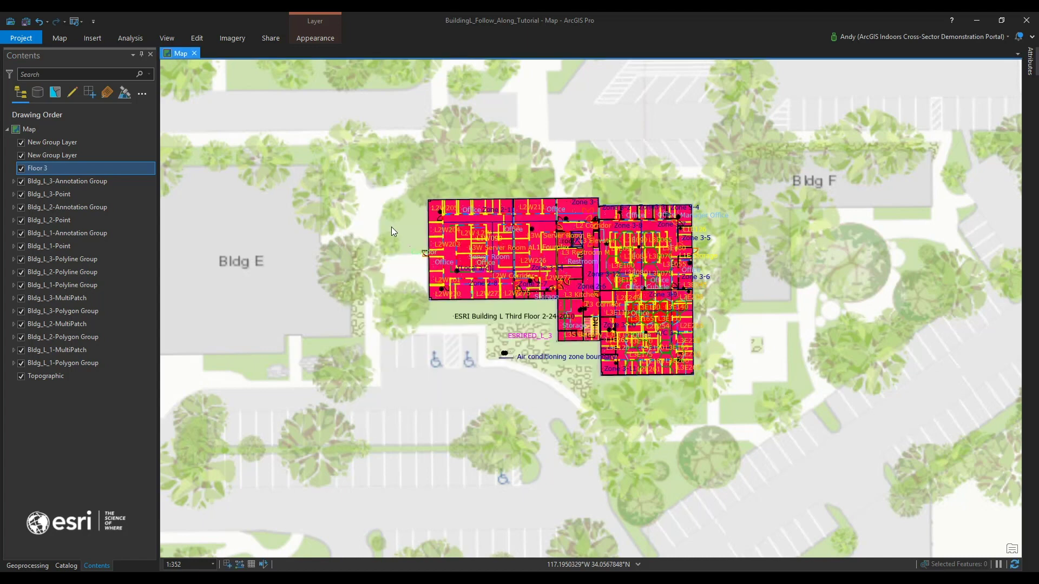
# - Rename the middle new group layer, directly above Floor 3, as Floor 2
pyautogui.click(49, 157)
pyautogui.doubleClick(48, 156)
pyautogui.tripleClick(521, 229)
pyautogui.write('Floor 2')
pyautogui.press('Return')
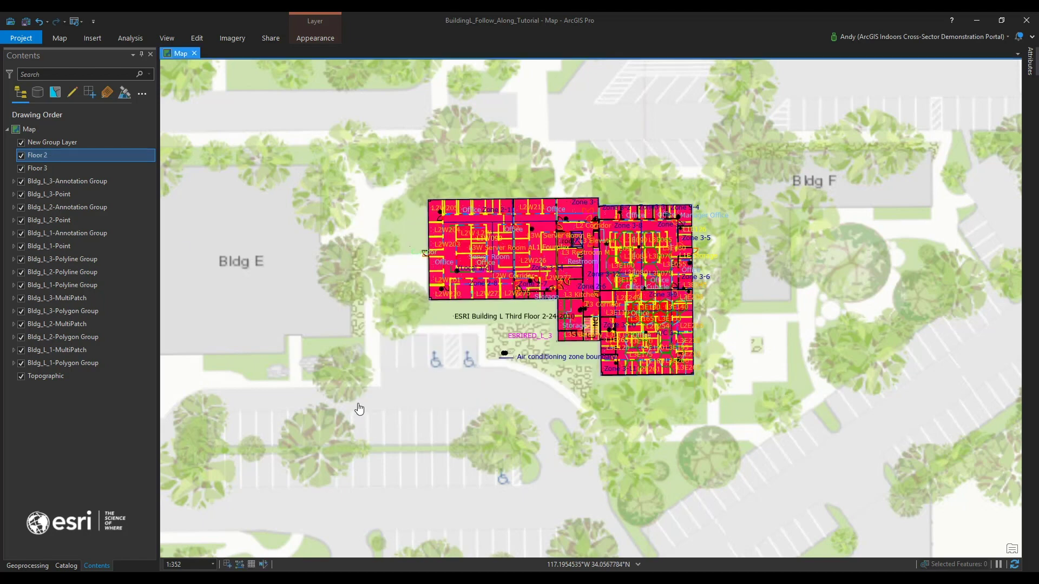
# - Rename the remaining new group layer, above Floor 2, as Floor 1
pyautogui.doubleClick(53, 143)
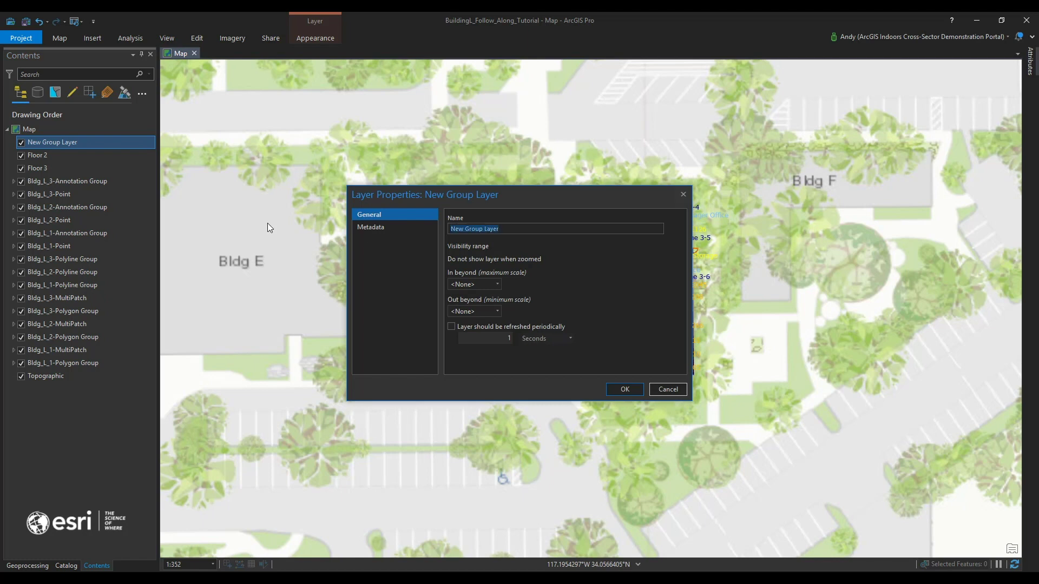
pyautogui.write('Floor 1')
pyautogui.press('Return')
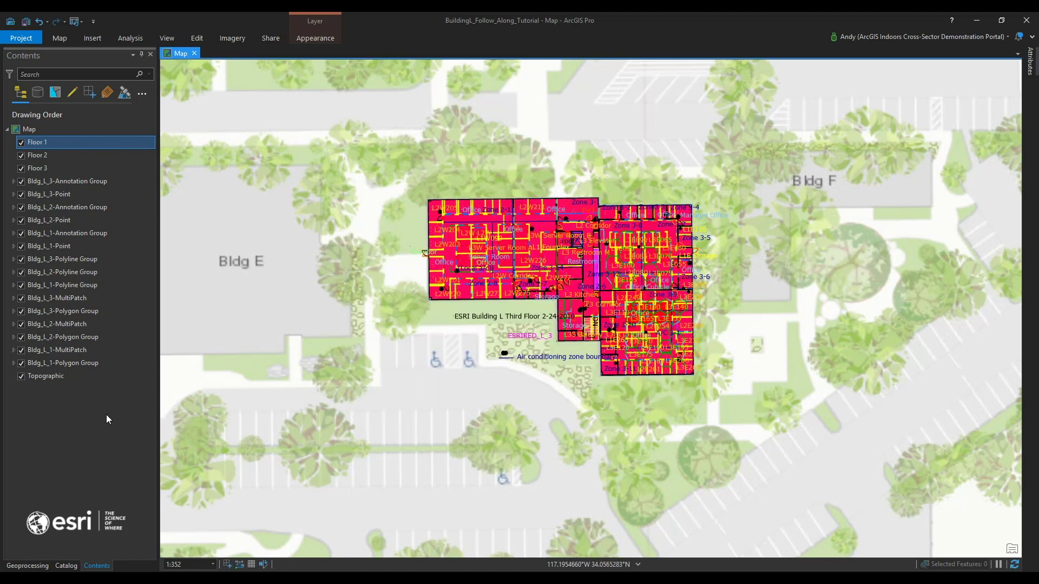
# - Move the Bldg_L_1 Polygon Group, MultiPatch, Polyline Group, Point and Annotation Group layers into the Floor 1 group
pyautogui.click(95, 366)
pyautogui.keyDown('ctrl'); pyautogui.click(76, 350); pyautogui.keyUp('ctrl')
pyautogui.keyDown('ctrl'); pyautogui.click(75, 311); pyautogui.keyUp('ctrl')
pyautogui.keyDown('ctrl'); pyautogui.click(69, 286); pyautogui.keyUp('ctrl')
pyautogui.keyDown('ctrl'); pyautogui.click(53, 247); pyautogui.keyUp('ctrl')
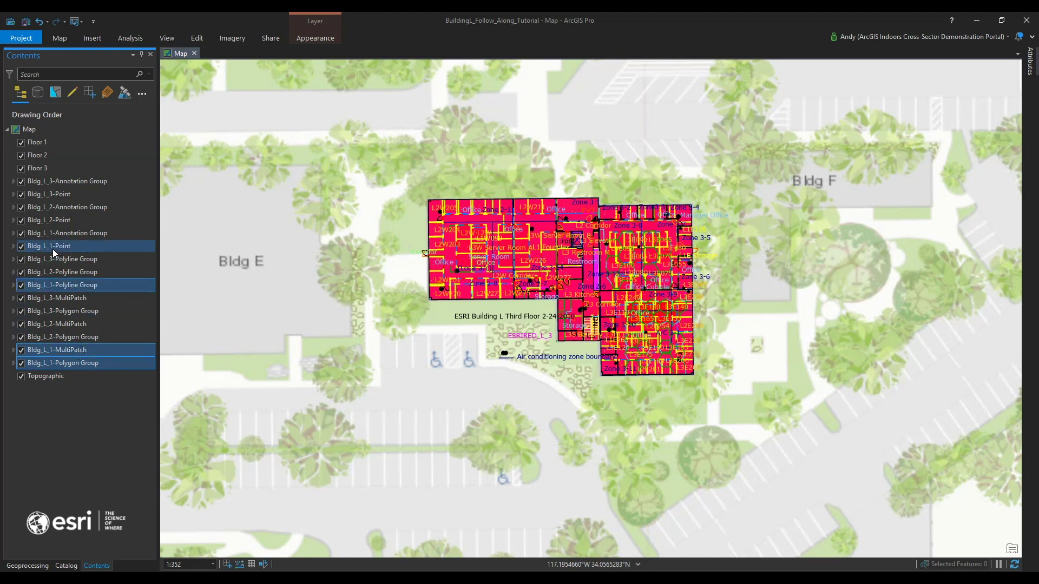
pyautogui.keyDown('ctrl'); pyautogui.click(54, 234); pyautogui.keyUp('ctrl')
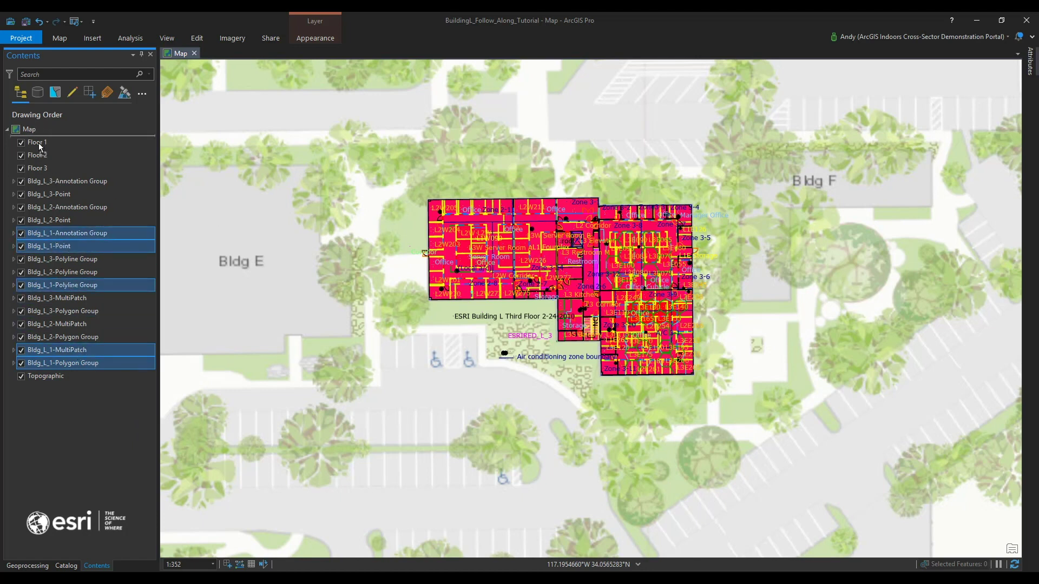
pyautogui.moveTo(39, 143); pyautogui.dragTo(39, 144)
# - Move the Bldg_L_2 Polygon Group, MultiPatch, Polyline Group, Point and Annotation Group layers into the Floor 2 group
pyautogui.click(63, 299)
pyautogui.keyDown('ctrl'); pyautogui.click(61, 285); pyautogui.keyUp('ctrl')
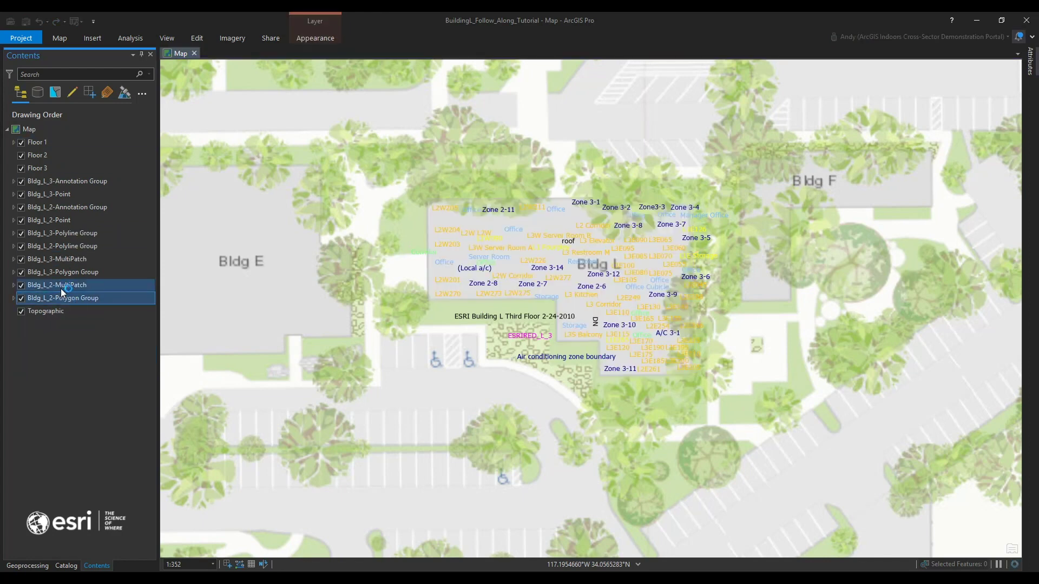
pyautogui.keyDown('ctrl'); pyautogui.click(62, 271); pyautogui.keyUp('ctrl')
pyautogui.keyDown('ctrl'); pyautogui.click(62, 270); pyautogui.keyUp('ctrl')
pyautogui.keyDown('ctrl'); pyautogui.click(67, 246); pyautogui.keyUp('ctrl')
pyautogui.keyDown('ctrl'); pyautogui.click(73, 221); pyautogui.keyUp('ctrl')
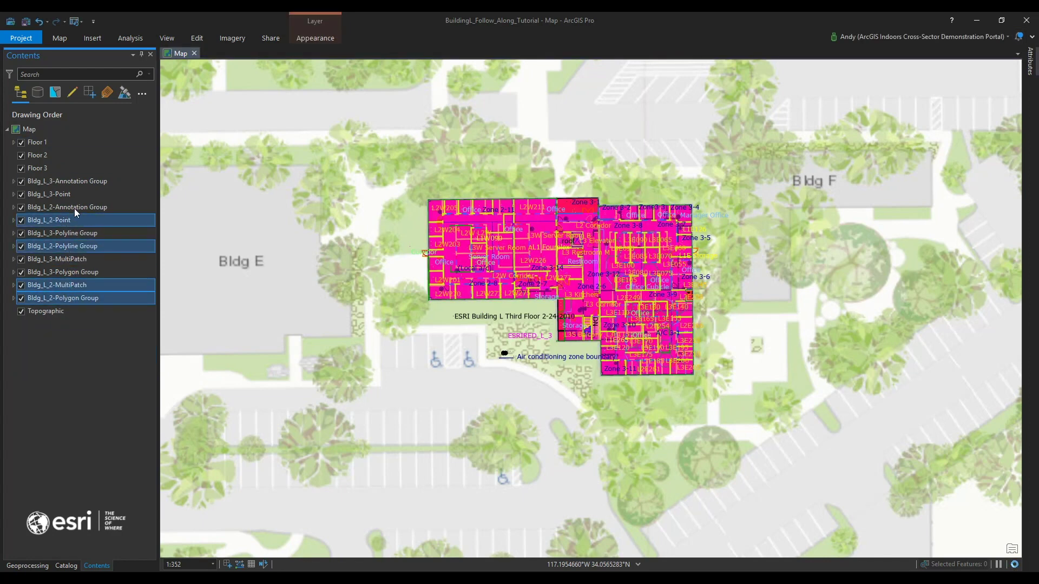
pyautogui.keyDown('ctrl'); pyautogui.click(74, 209); pyautogui.keyUp('ctrl')
pyautogui.moveTo(73, 215); pyautogui.dragTo(40, 157)
# - Move the Bldg_L_3 Polygon Group, MultiPatch, Polyline Group, Point and Annotation Group layers into the Floor 3 group
pyautogui.click(64, 233)
pyautogui.keyDown('ctrl'); pyautogui.click(71, 221); pyautogui.keyUp('ctrl')
pyautogui.keyDown('ctrl'); pyautogui.click(64, 196); pyautogui.keyUp('ctrl')
pyautogui.moveTo(64, 198); pyautogui.dragTo(81, 180)
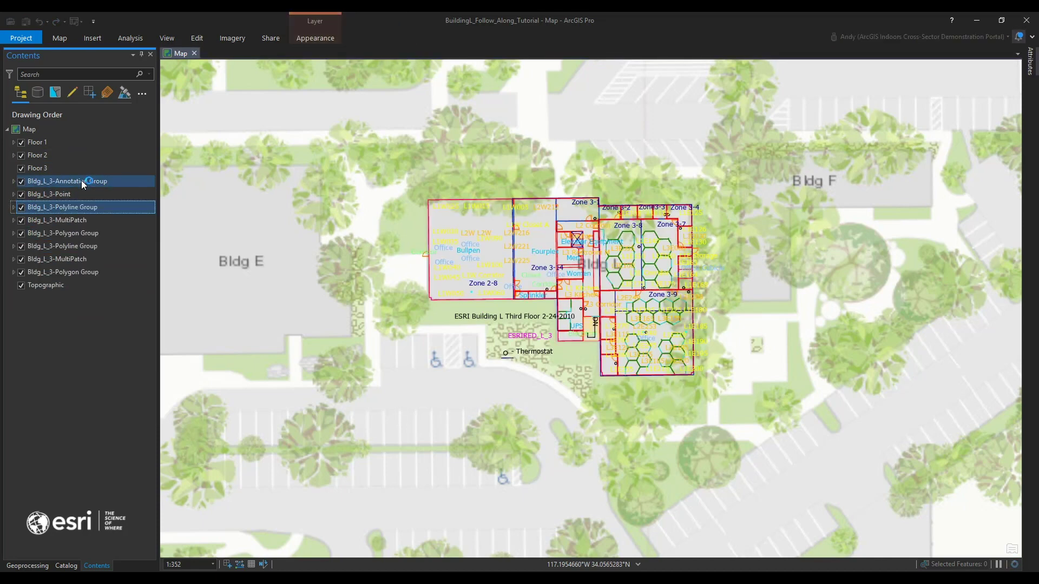
pyautogui.click(78, 233)
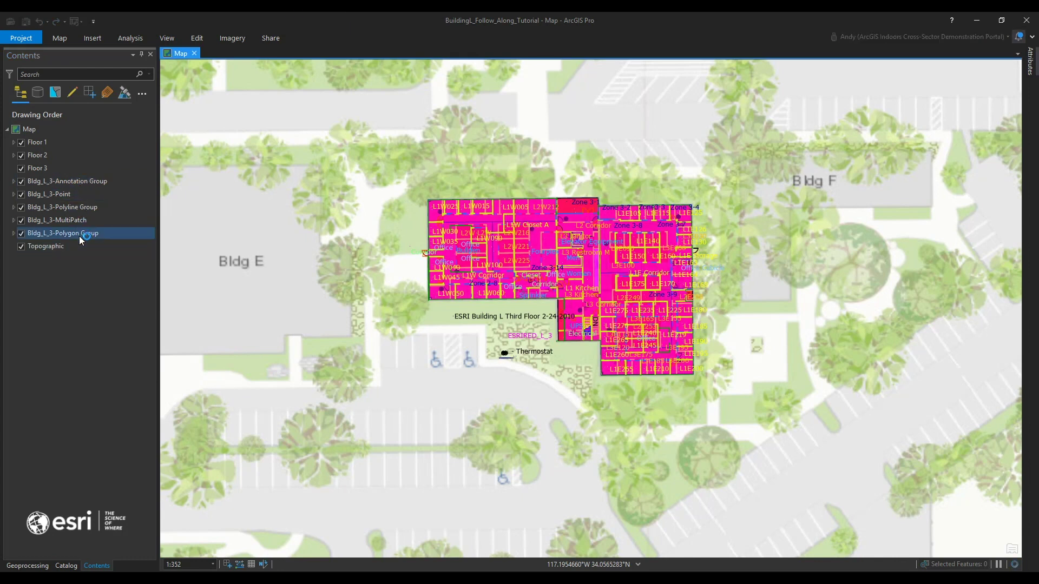
pyautogui.keyDown('ctrl'); pyautogui.click(83, 222); pyautogui.keyUp('ctrl')
pyautogui.keyDown('ctrl'); pyautogui.click(84, 208); pyautogui.keyUp('ctrl')
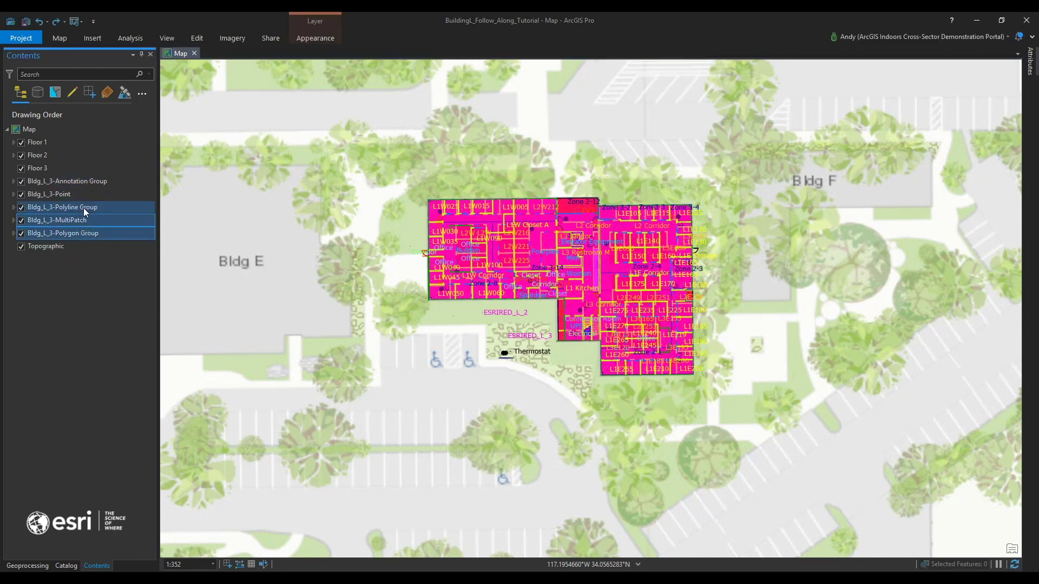
pyautogui.keyDown('ctrl'); pyautogui.click(82, 196); pyautogui.keyUp('ctrl')
pyautogui.keyDown('ctrl'); pyautogui.click(84, 182); pyautogui.keyUp('ctrl')
pyautogui.moveTo(81, 219)
pyautogui.mouseDown()
pyautogui.moveTo(56, 178)
pyautogui.moveTo(38, 171)
pyautogui.mouseUp()
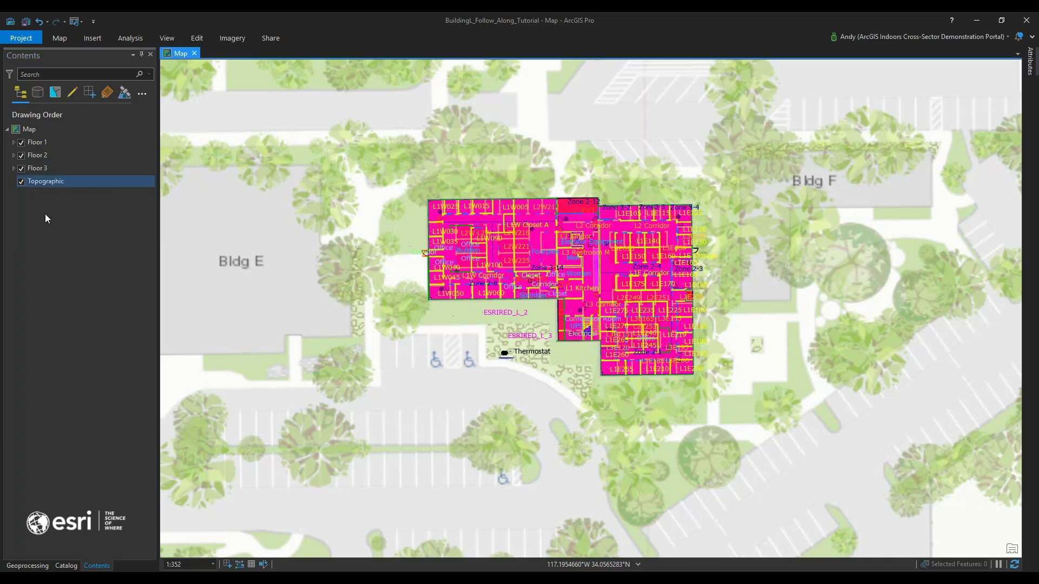
# - Hide the Floor 2 and Floor 3 groups to check Floor 1 on its own over the Topographic basemap
pyautogui.click(21, 183)
pyautogui.click(22, 169)
pyautogui.click(22, 154)
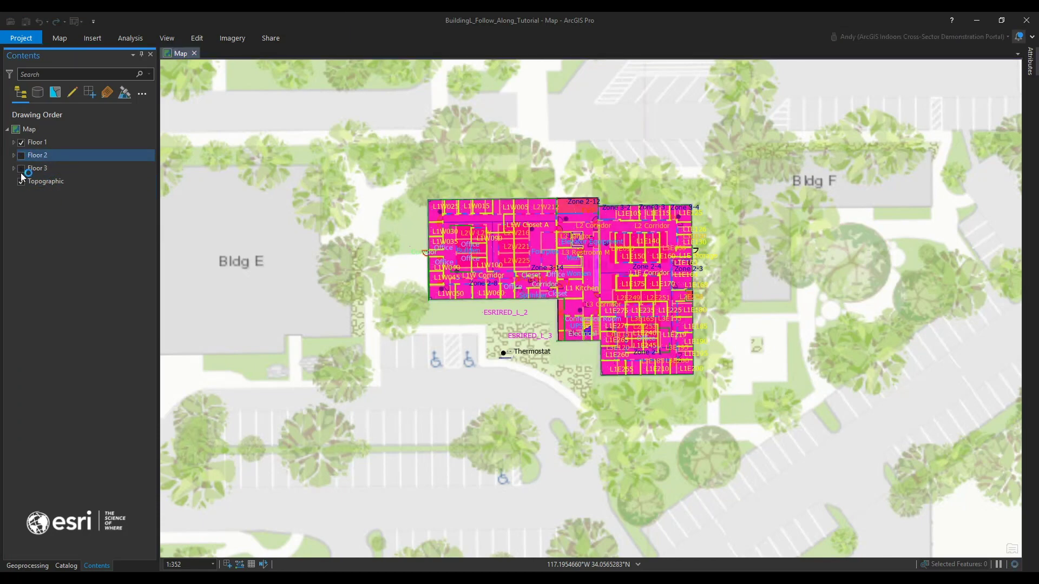
pyautogui.click(18, 172)
pyautogui.click(22, 143)
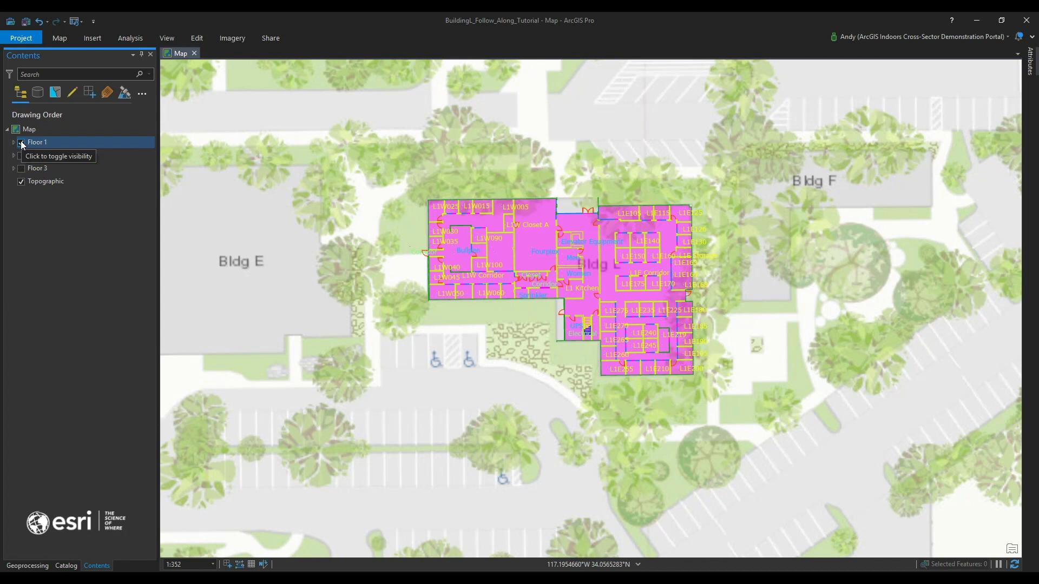
# - Hide Floor 1, check Floor 2 and Floor 3 one at a time against the basemap, and hide each again
pyautogui.click(22, 143)
pyautogui.click(23, 156)
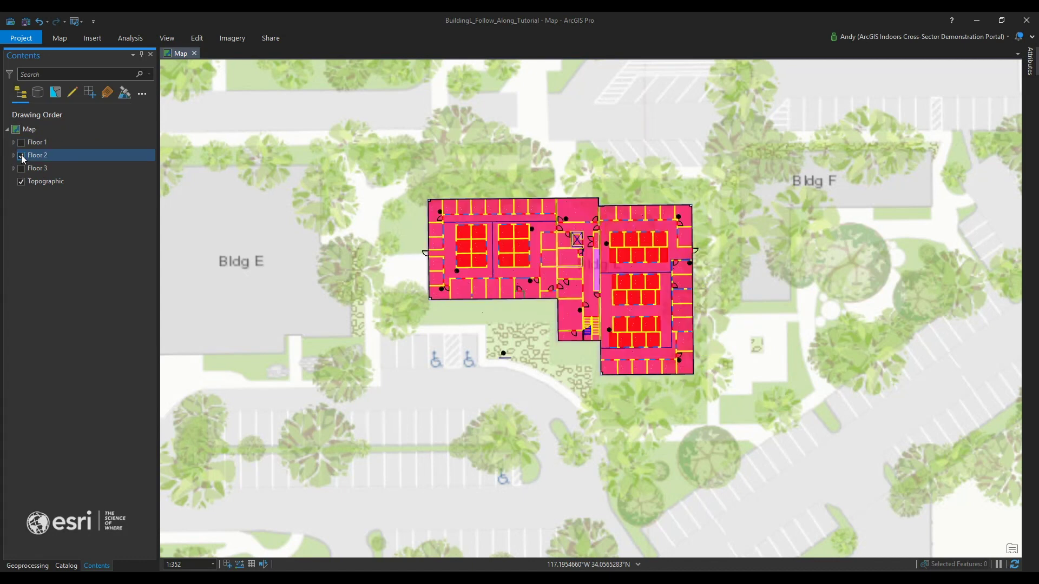
pyautogui.click(22, 155)
pyautogui.click(21, 168)
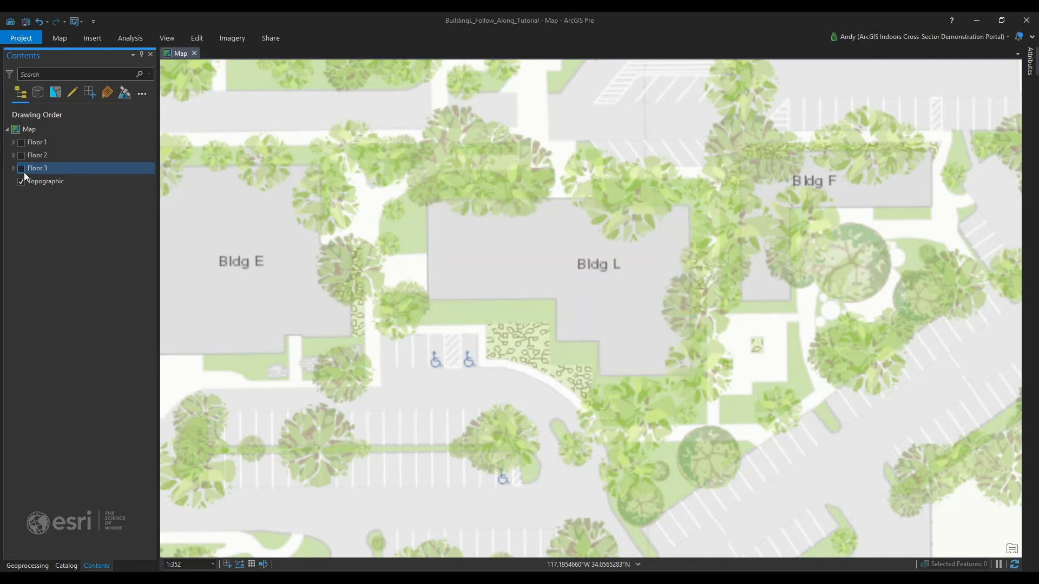
pyautogui.click(21, 169)
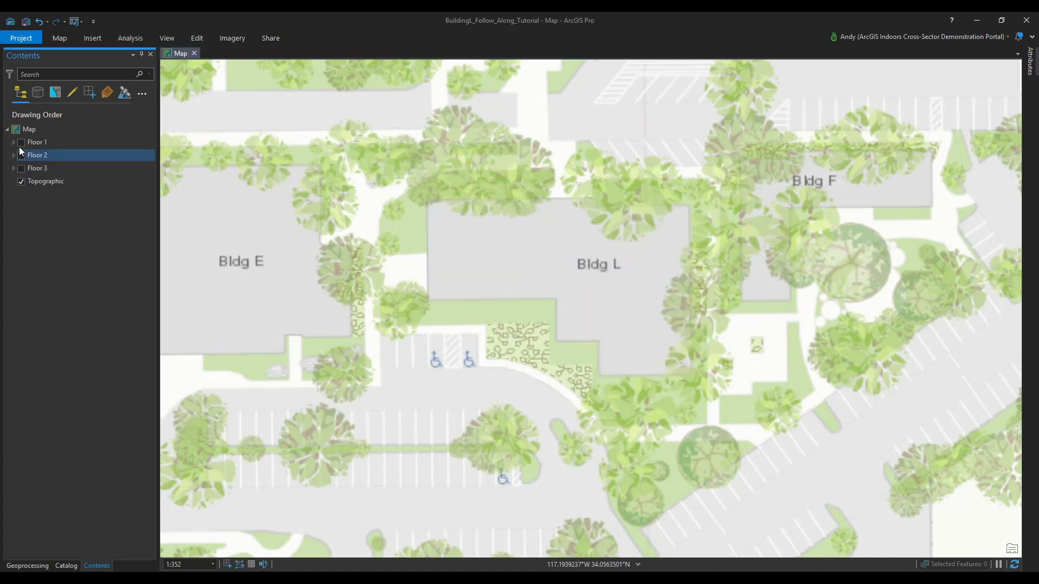
# - Make the Floor 1, Floor 2 and Floor 3 groups visible again, one after another
pyautogui.click(20, 144)
pyautogui.click(21, 142)
pyautogui.click(21, 156)
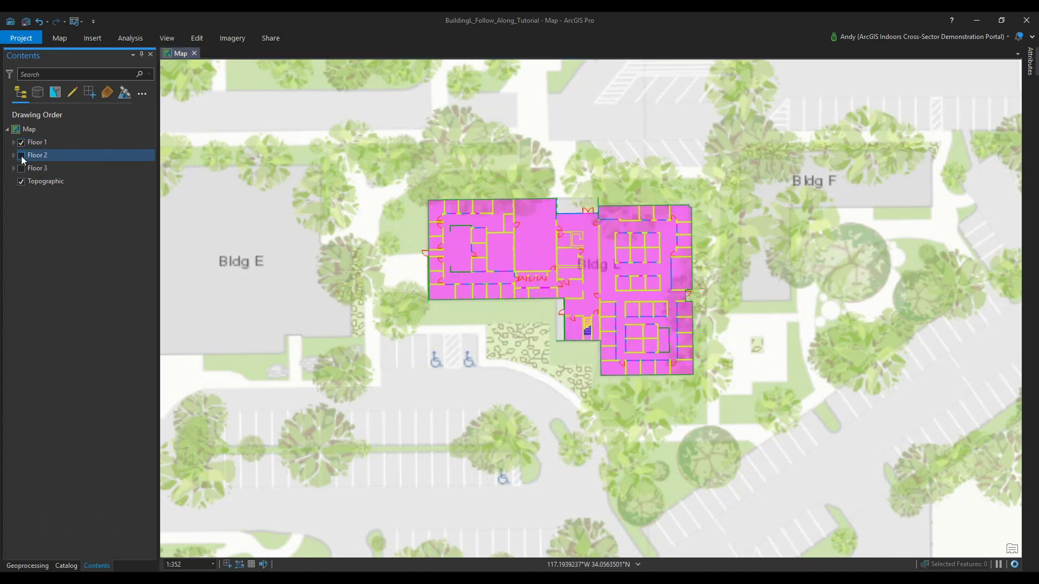
pyautogui.click(22, 156)
pyautogui.click(22, 169)
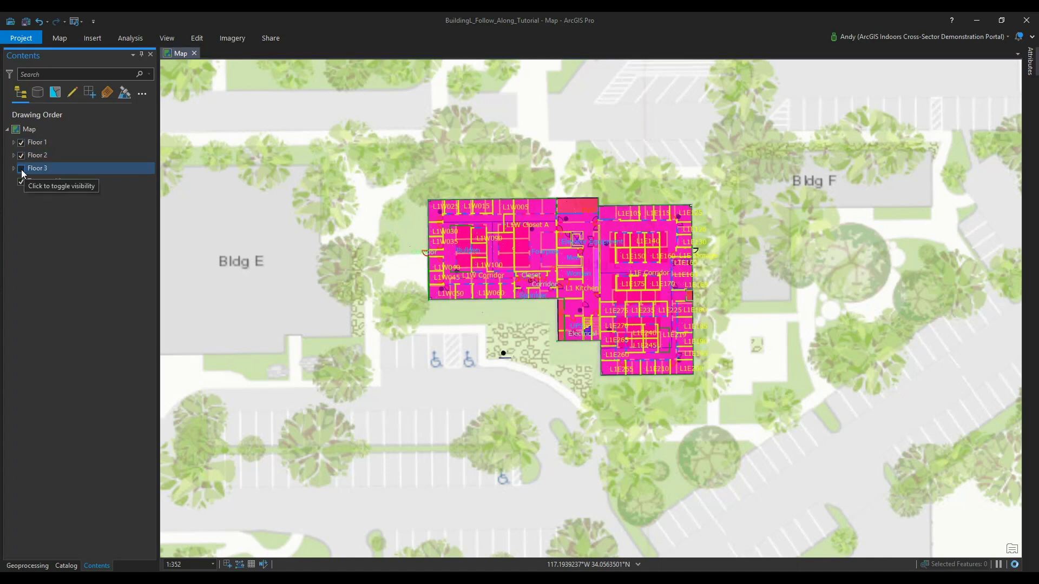